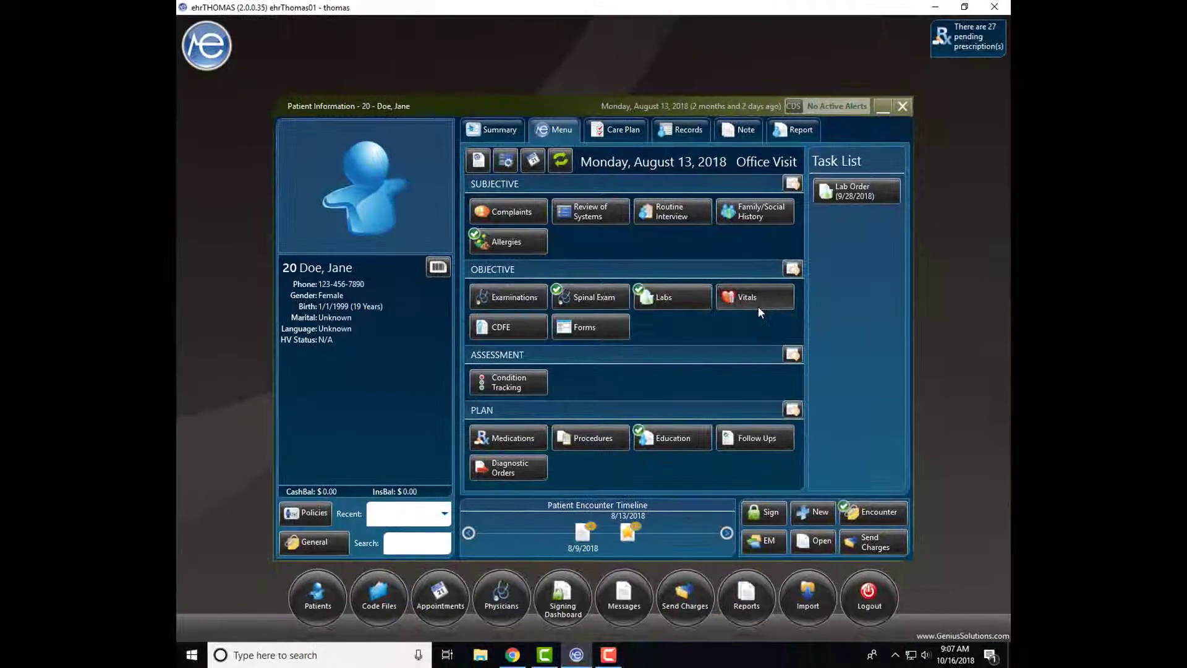
Open the encounter's vitals and record a temperature of 98.7°F, keeping the measurement location as Ear.
{"action": "left_click", "coordinate": [758, 306]}
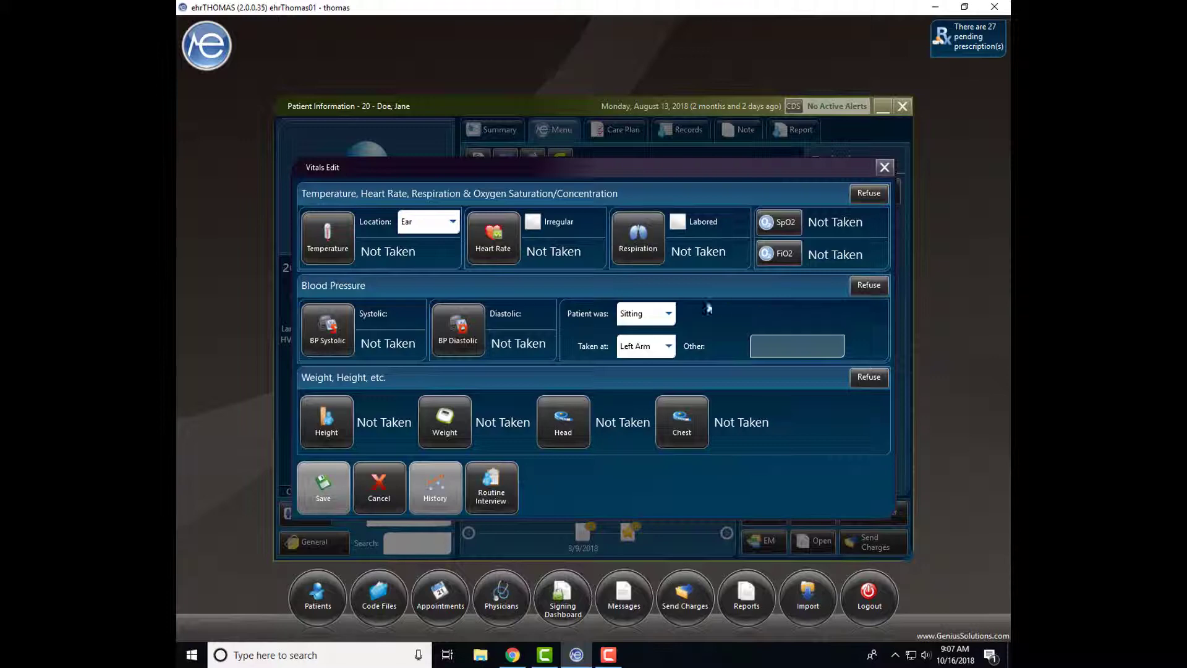
{"action": "left_click", "coordinate": [337, 244]}
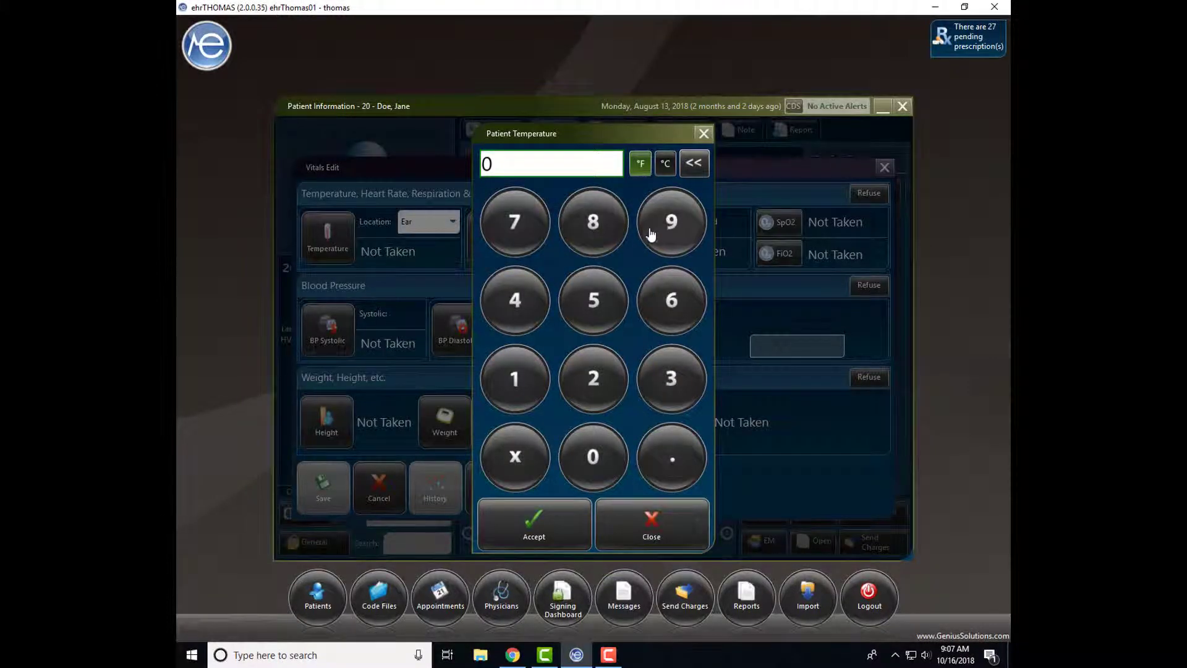
{"action": "left_click", "coordinate": [670, 226]}
{"action": "left_click", "coordinate": [593, 227]}
{"action": "left_click", "coordinate": [670, 457]}
{"action": "left_click", "coordinate": [519, 230]}
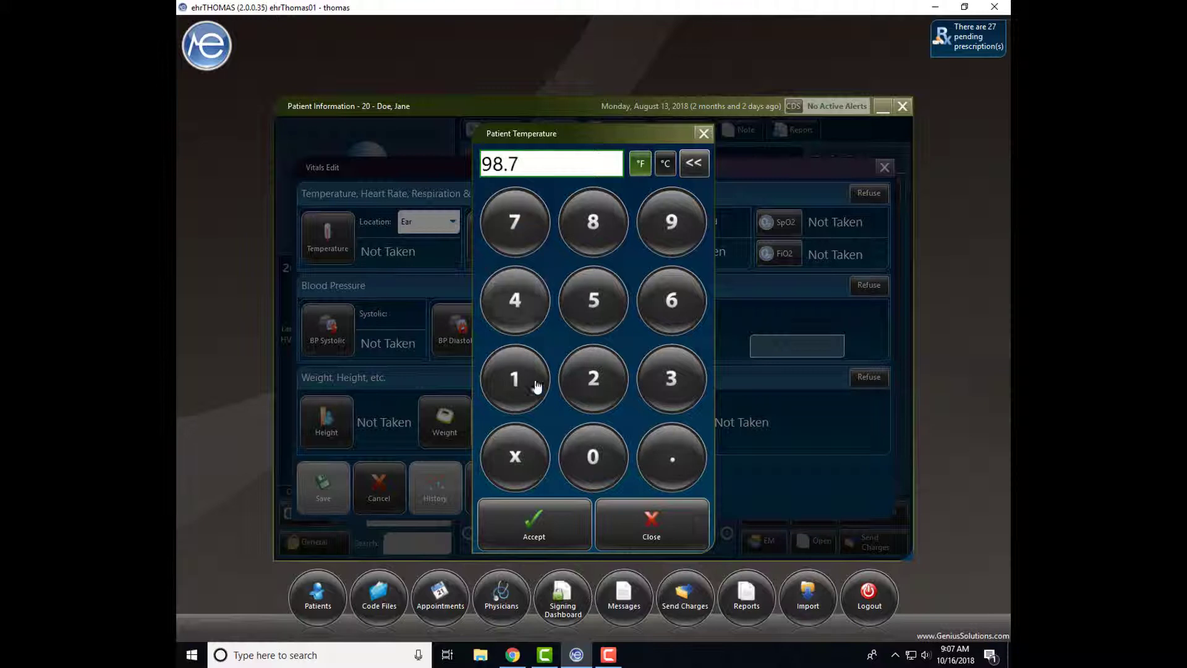
{"action": "left_click", "coordinate": [530, 519]}
{"action": "left_click", "coordinate": [455, 226]}
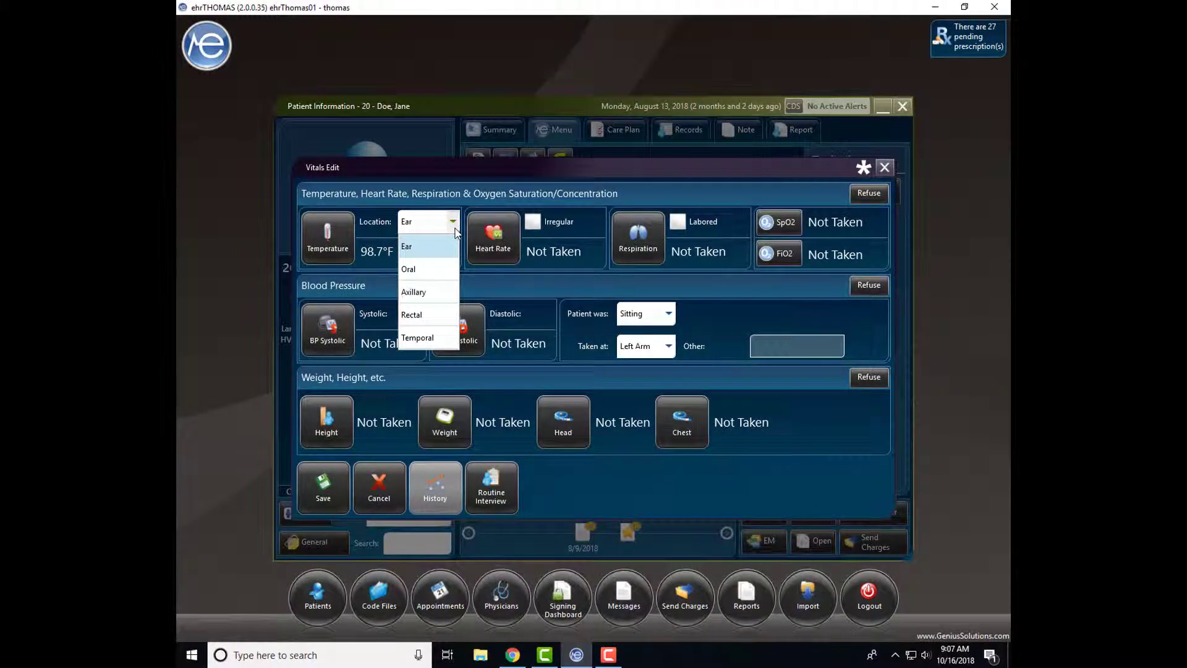
{"action": "left_click", "coordinate": [455, 230]}
Record a heart rate of 65 beats per minute in the vitals.
{"action": "left_click", "coordinate": [493, 237]}
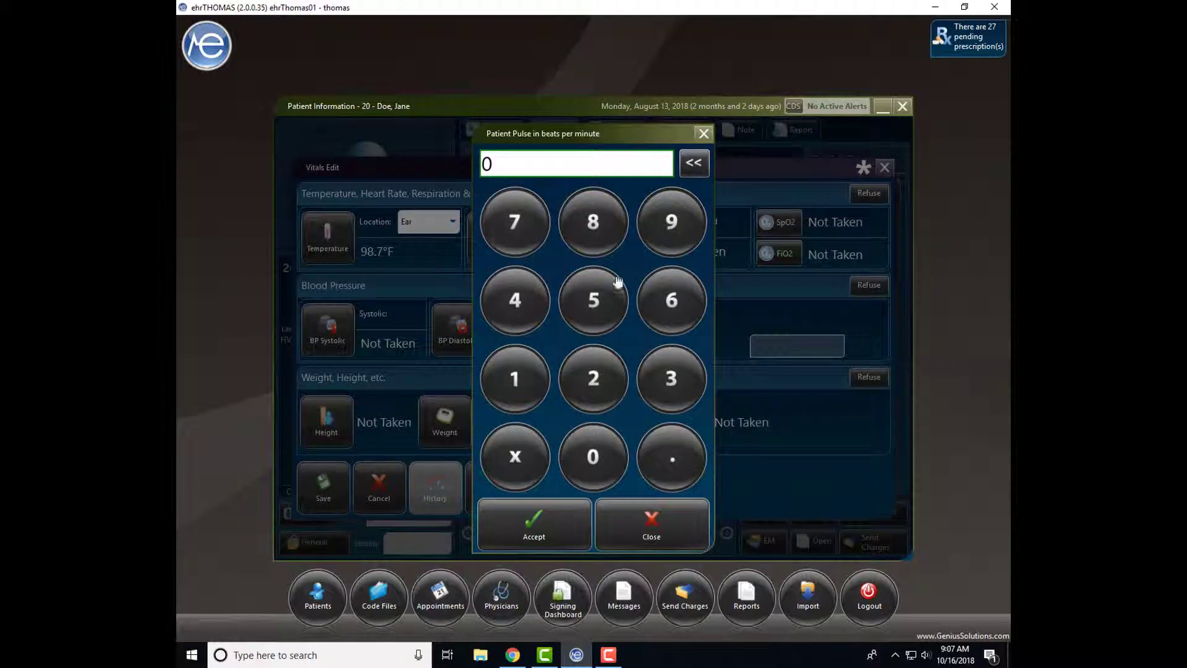
{"action": "left_click", "coordinate": [671, 300]}
{"action": "left_click", "coordinate": [594, 300]}
{"action": "left_click", "coordinate": [555, 531]}
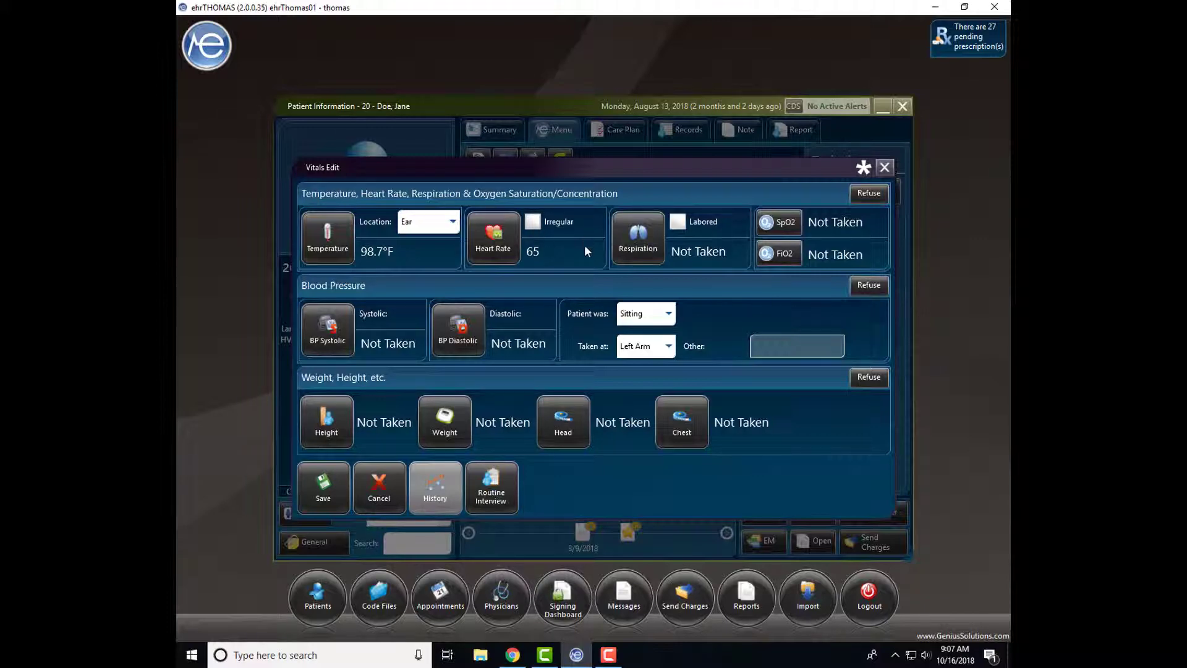
{"action": "left_click", "coordinate": [658, 253]}
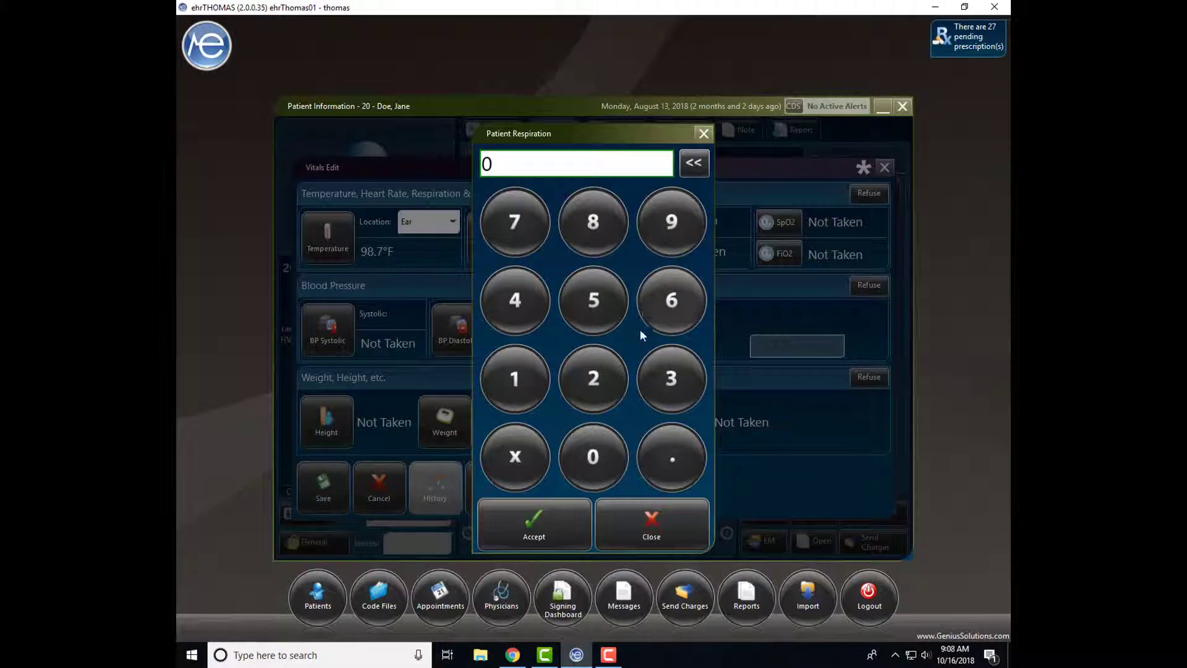
{"action": "left_click", "coordinate": [704, 133]}
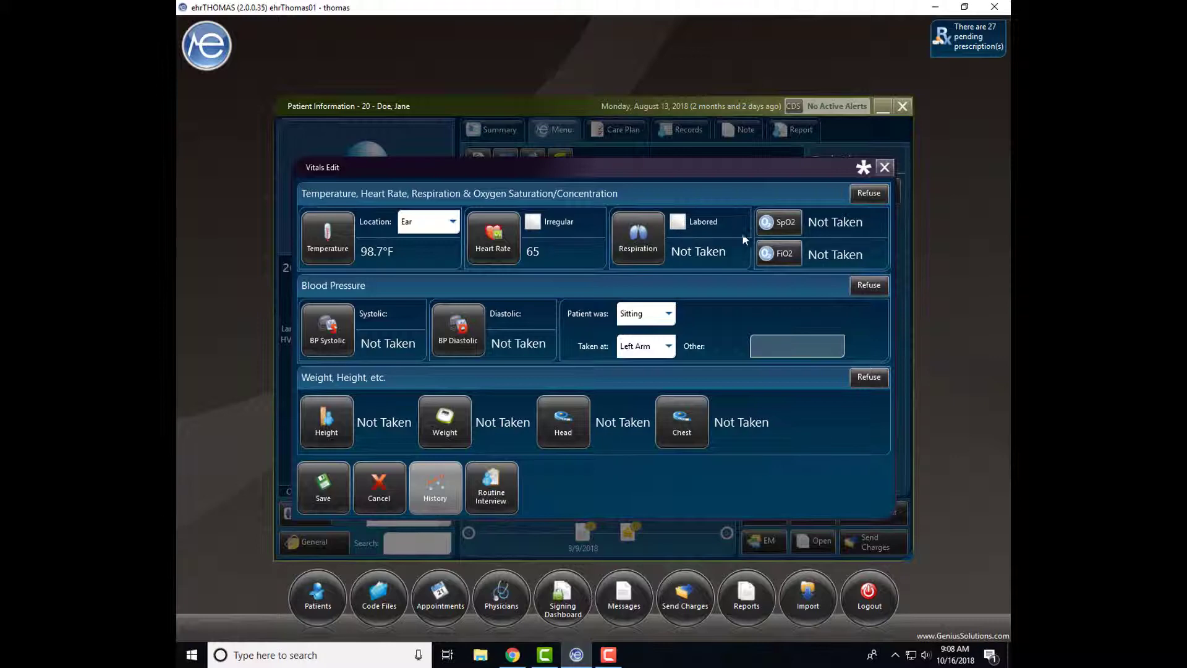
{"action": "left_click", "coordinate": [347, 350]}
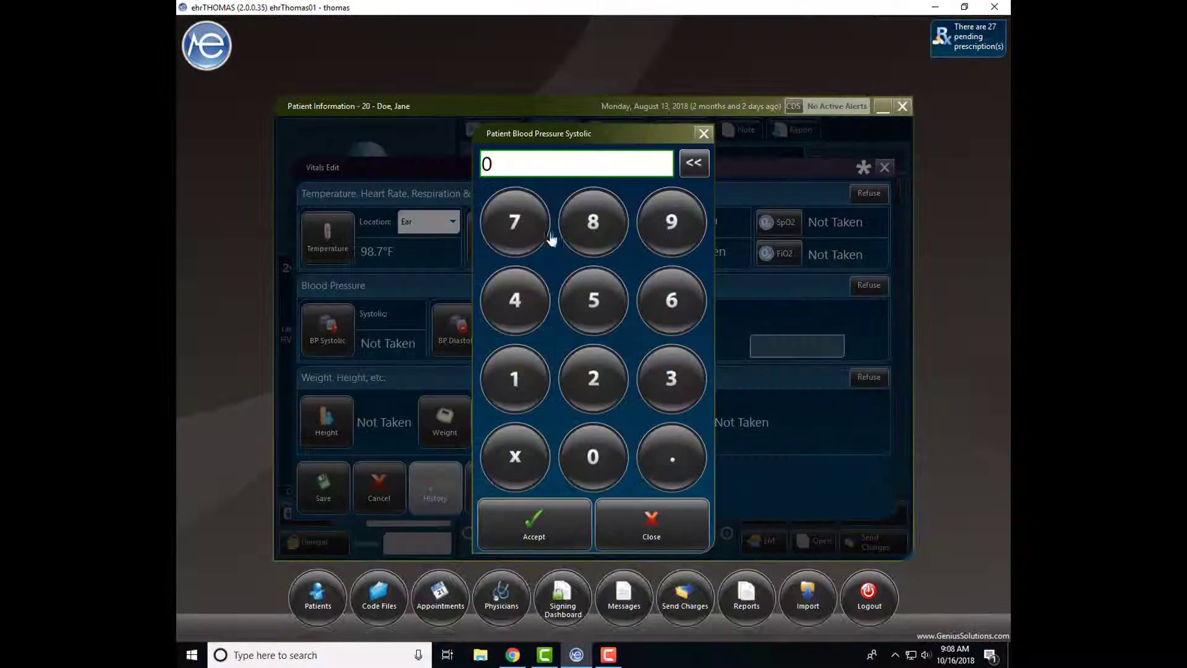
{"action": "left_click", "coordinate": [703, 134]}
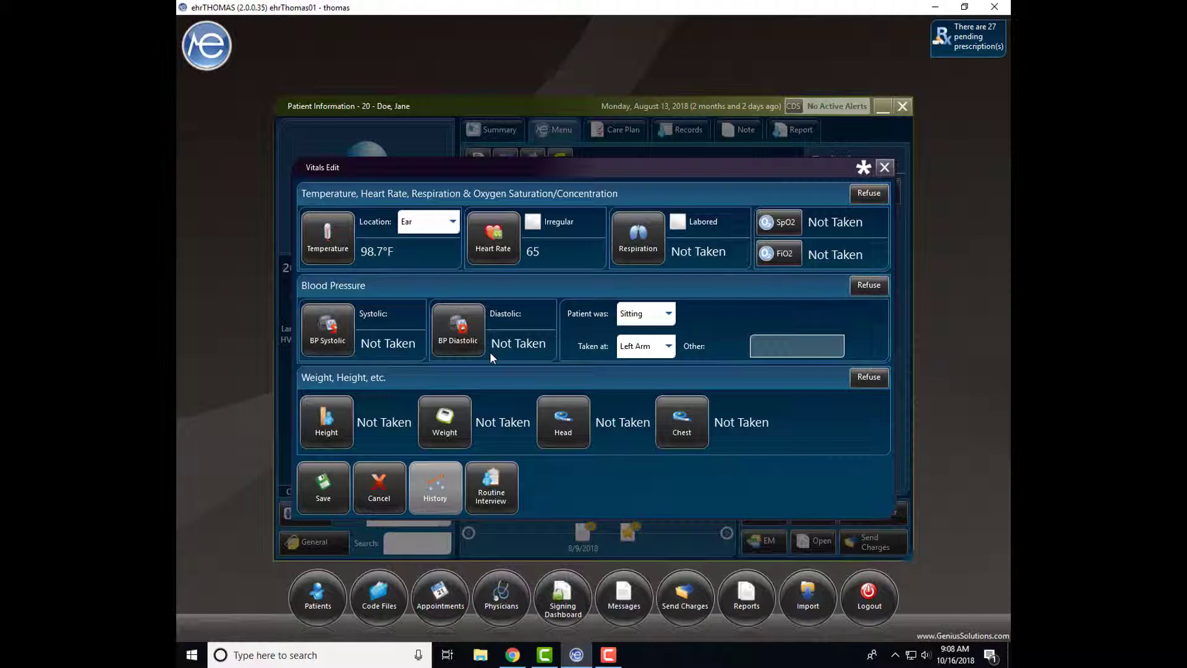
Keep the blood pressure position as Sitting and set the place it was taken to Other, described as "Test".
{"action": "left_click", "coordinate": [670, 314]}
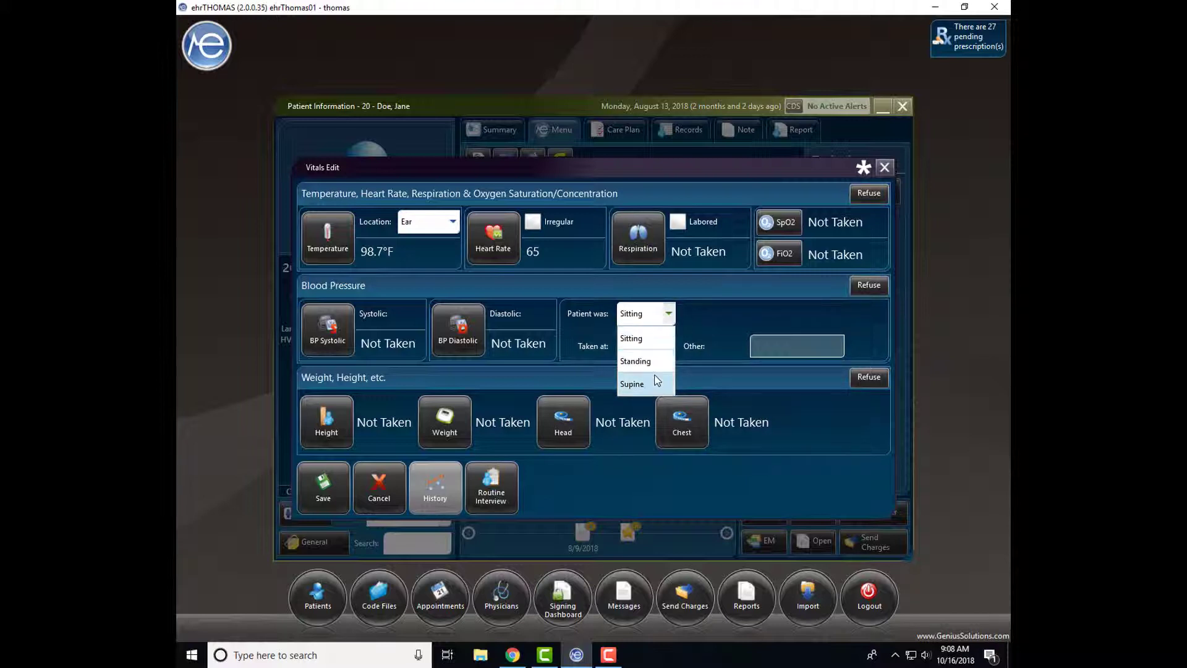
{"action": "left_click", "coordinate": [654, 339]}
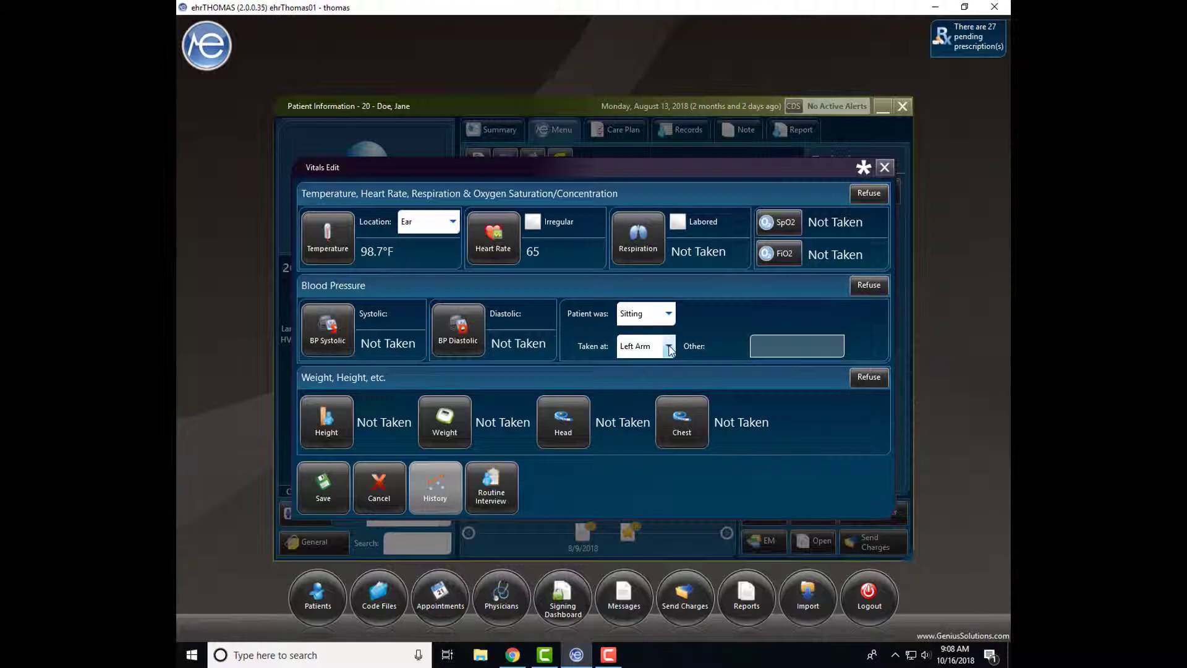
{"action": "left_click", "coordinate": [669, 347]}
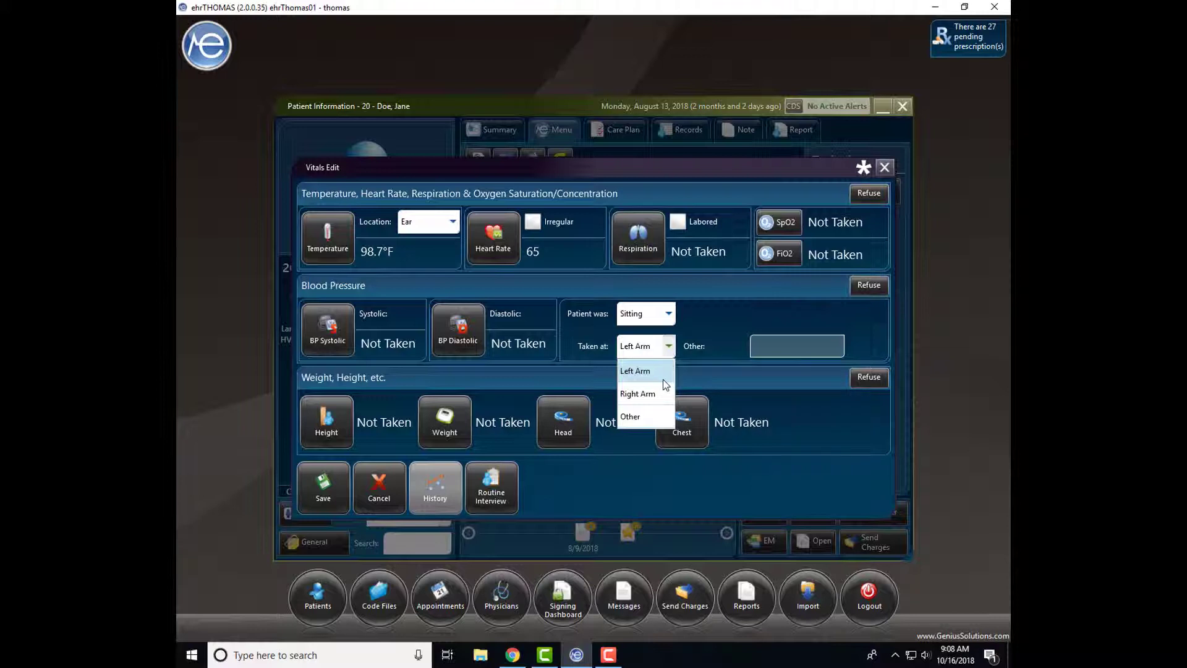
{"action": "left_click", "coordinate": [660, 417]}
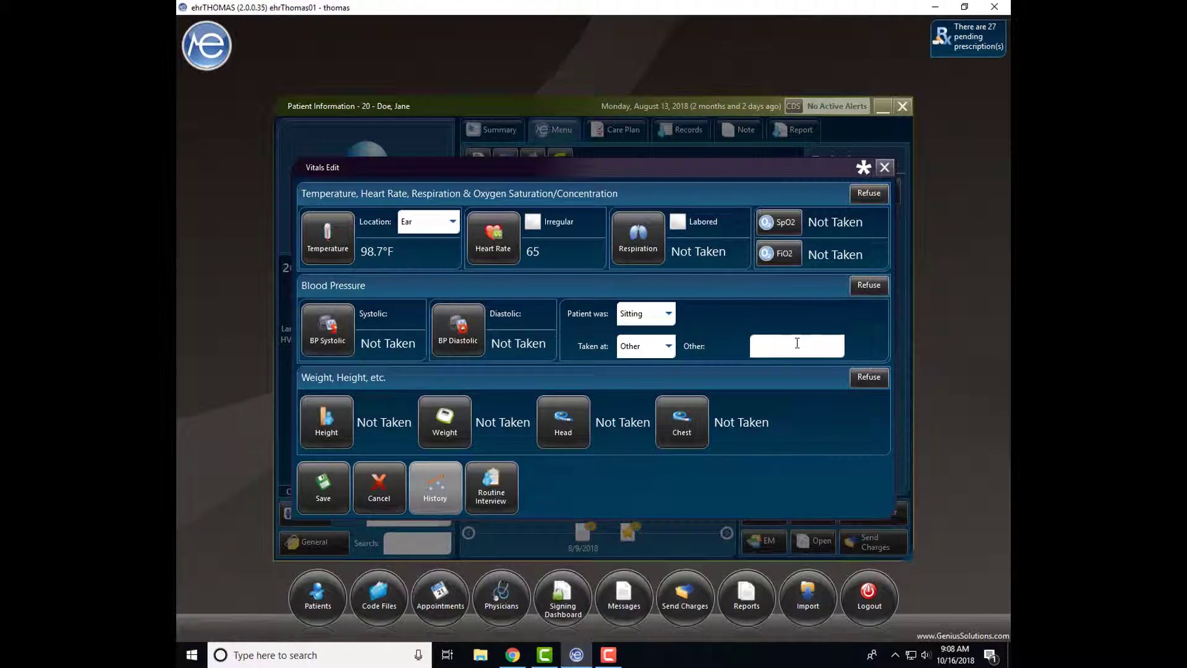
{"action": "type", "text": "Test"}
Record the patient's height as 62 inches.
{"action": "left_click", "coordinate": [340, 431]}
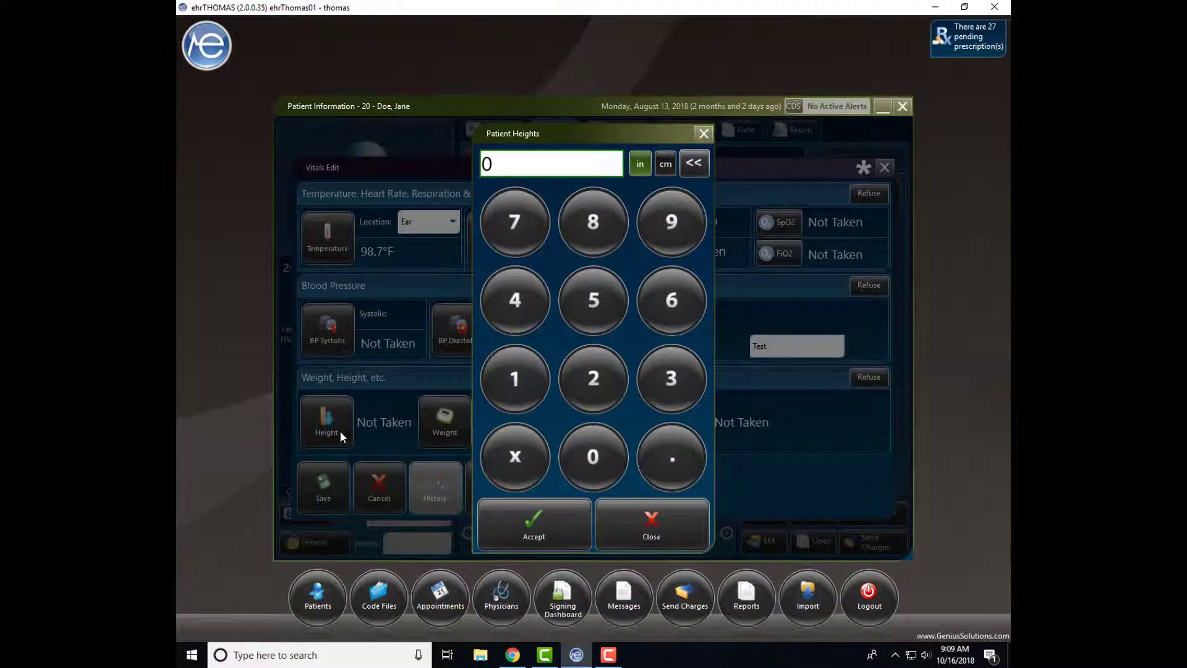
{"action": "left_click", "coordinate": [671, 299]}
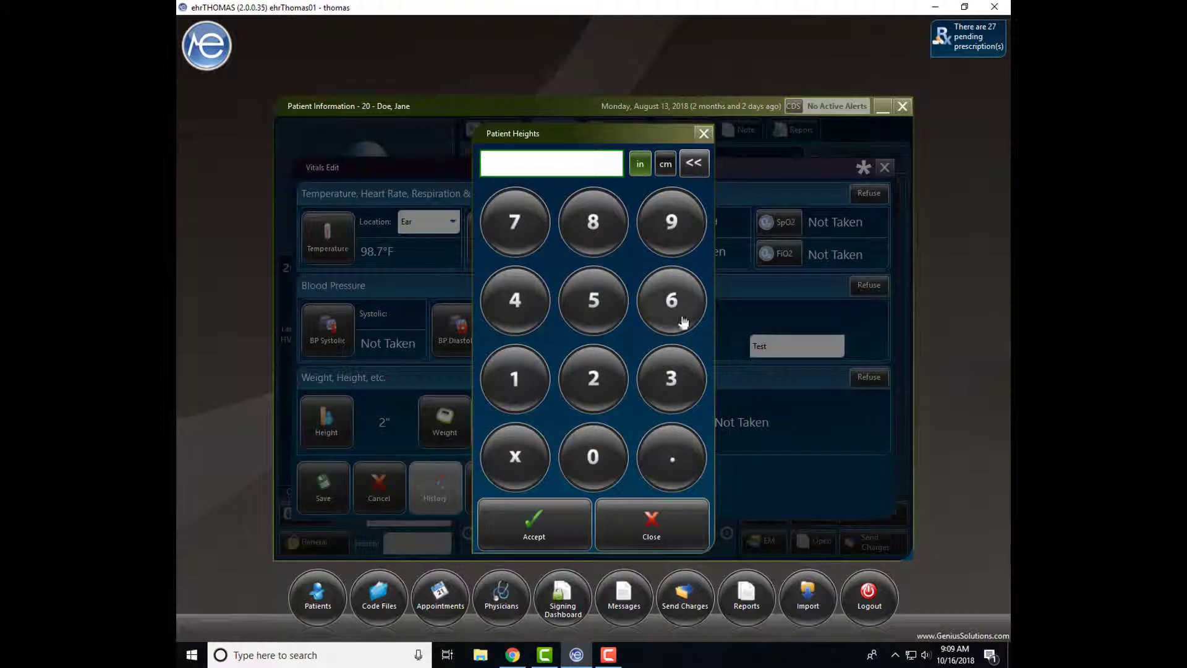
{"action": "left_click", "coordinate": [591, 383]}
{"action": "left_click", "coordinate": [544, 529]}
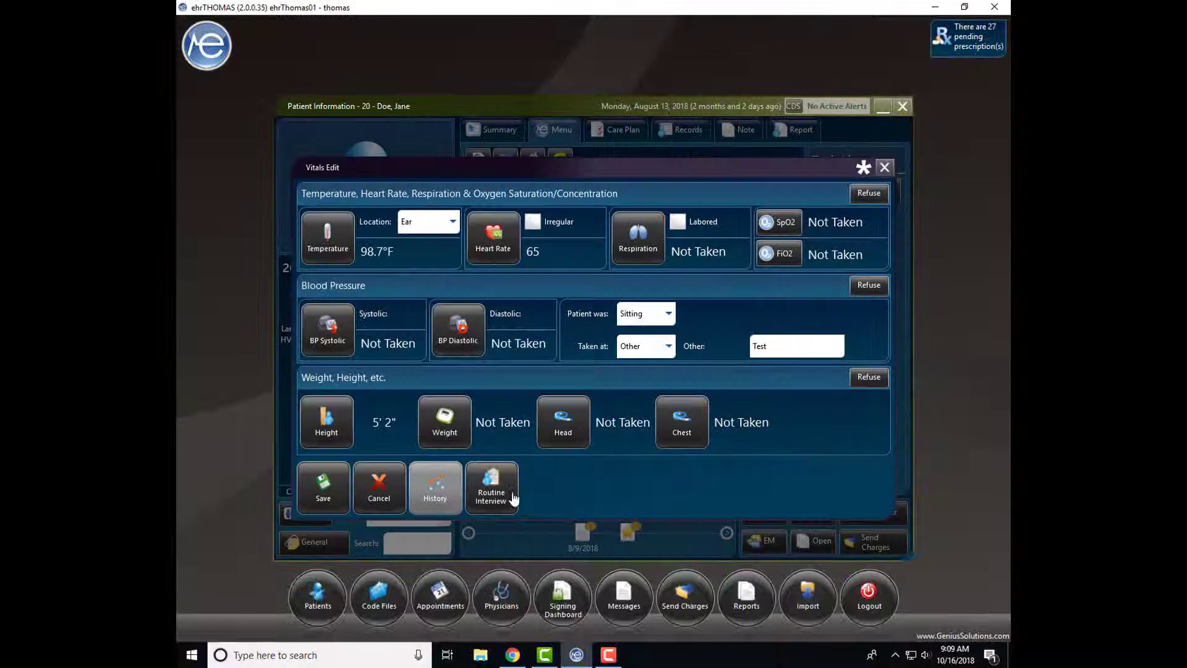
Record the patient's weight as 174 lb.
{"action": "left_click", "coordinate": [458, 436]}
{"action": "left_click", "coordinate": [515, 379]}
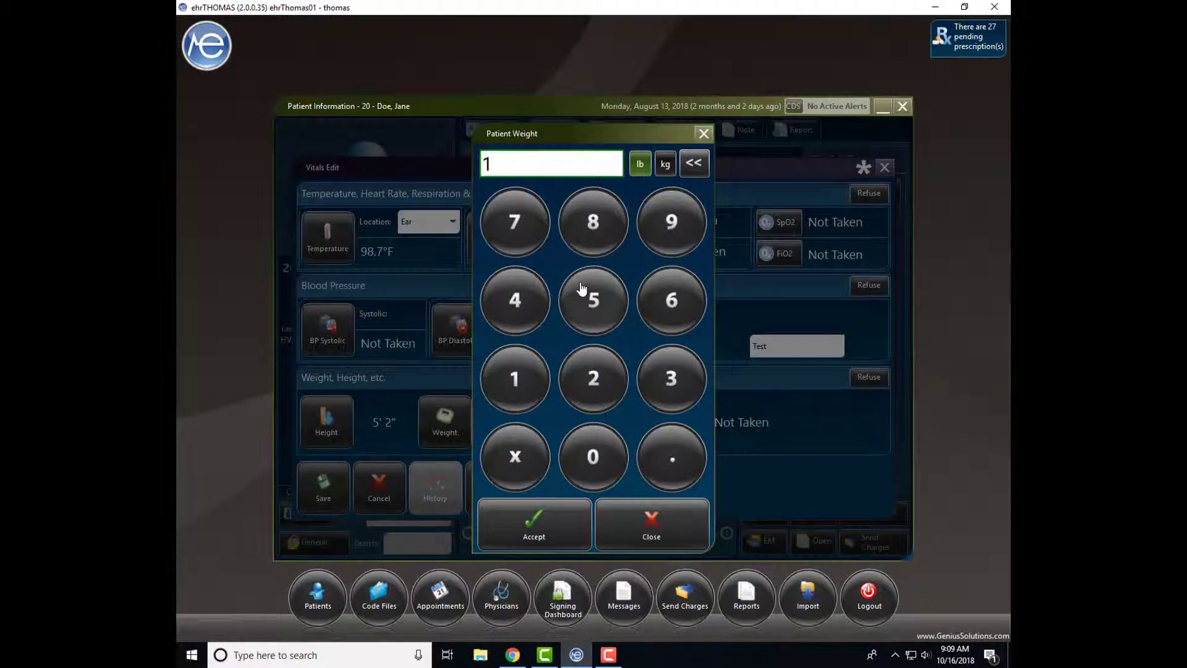
{"action": "left_click", "coordinate": [541, 224]}
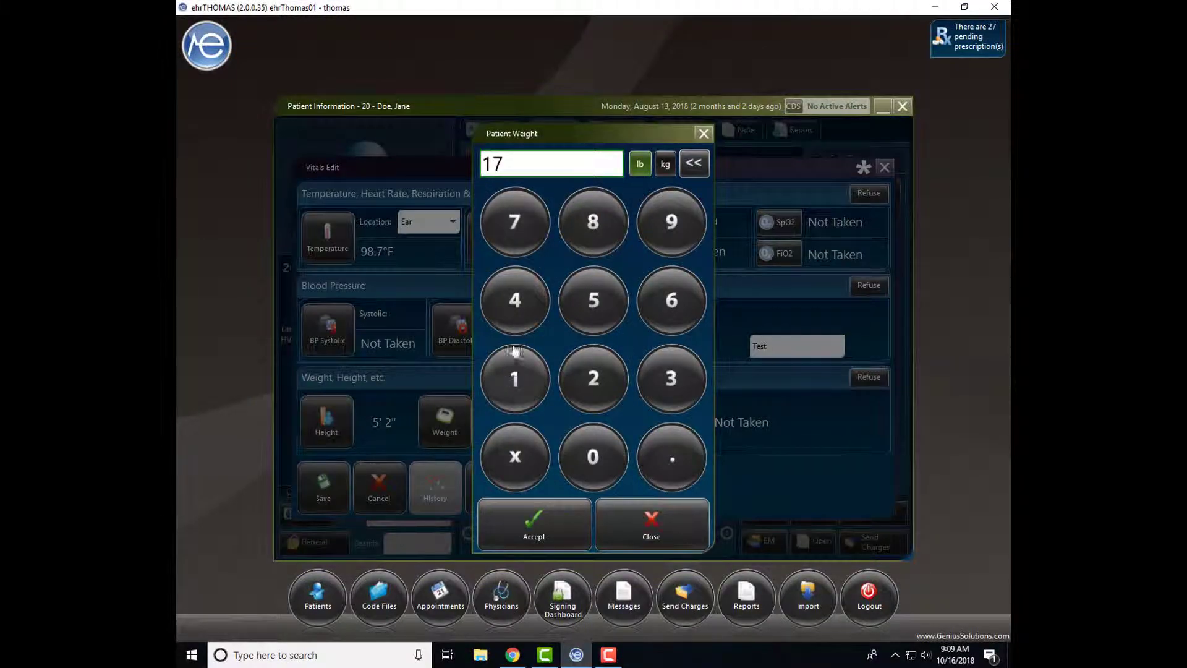
{"action": "left_click", "coordinate": [515, 314]}
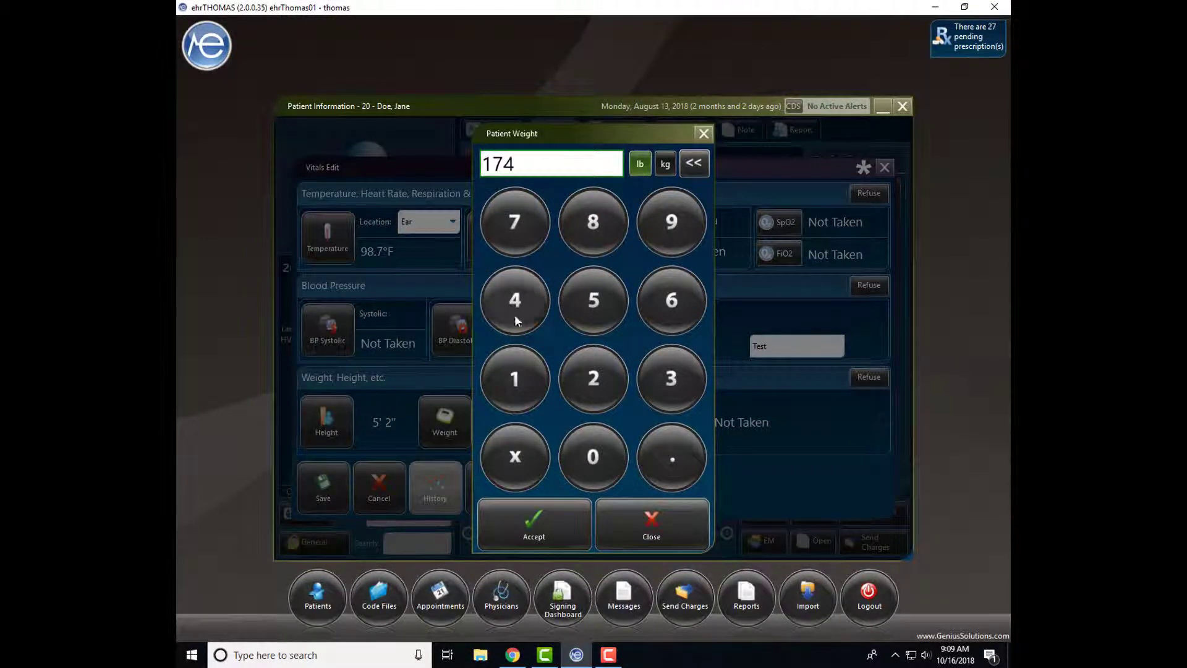
{"action": "left_click", "coordinate": [561, 533]}
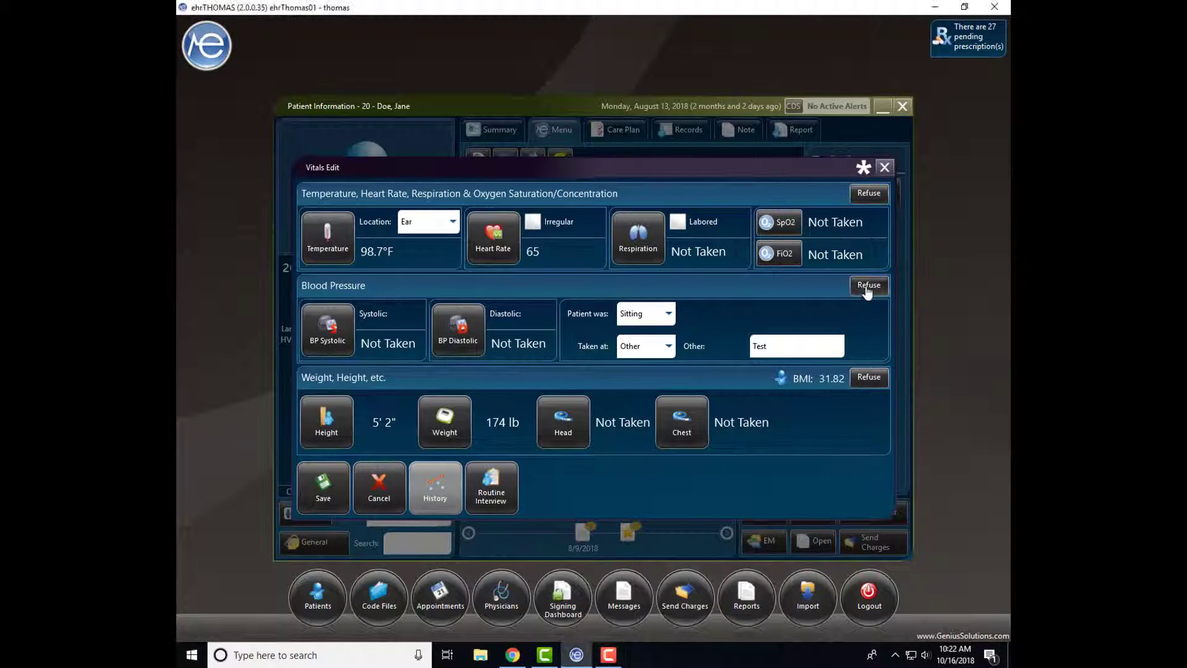
Mark the blood pressure as refused with the reason "financial problem (finding)" and save the refusal.
{"action": "left_click", "coordinate": [868, 287]}
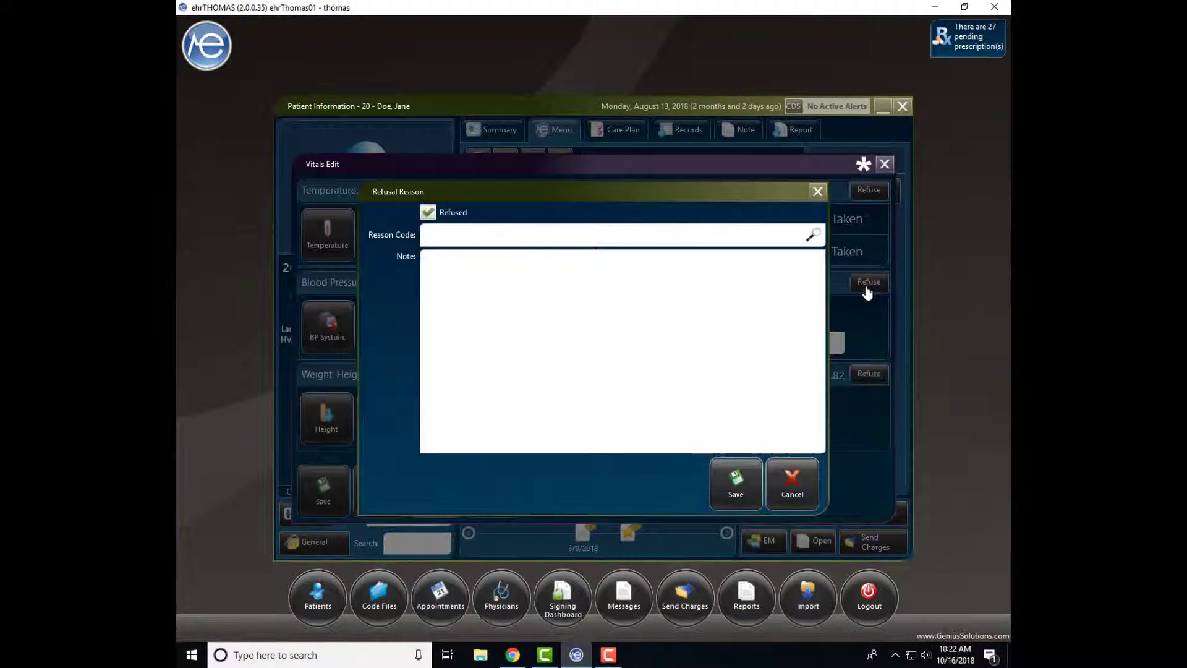
{"action": "left_click", "coordinate": [799, 235]}
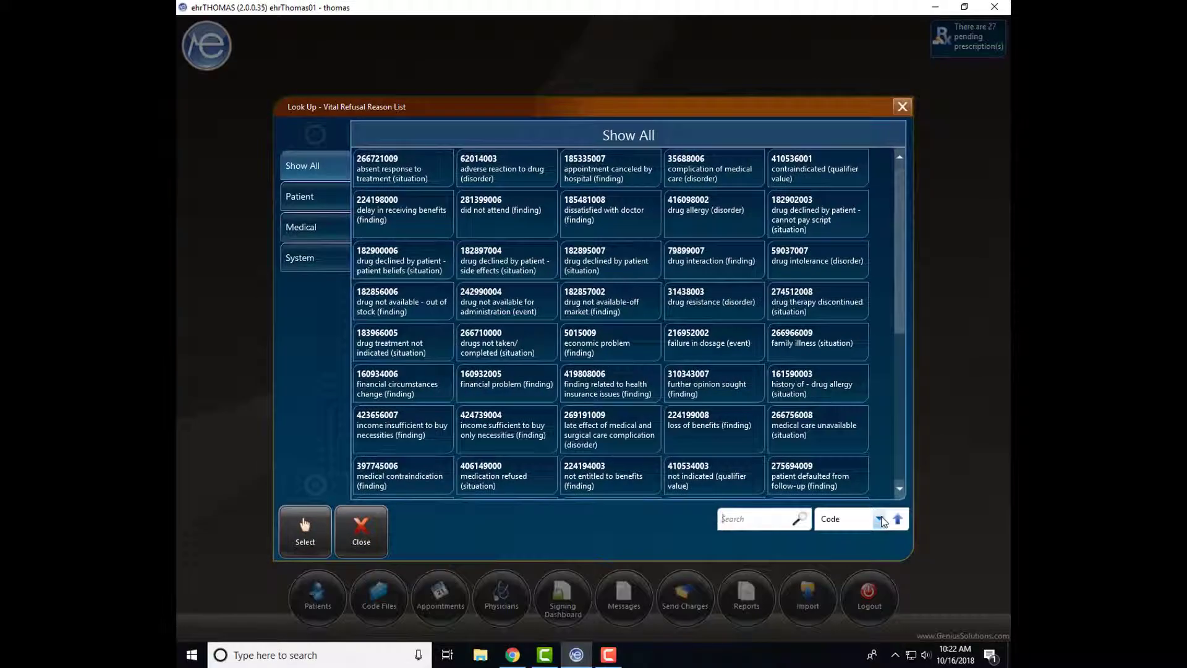
{"action": "left_click", "coordinate": [880, 520]}
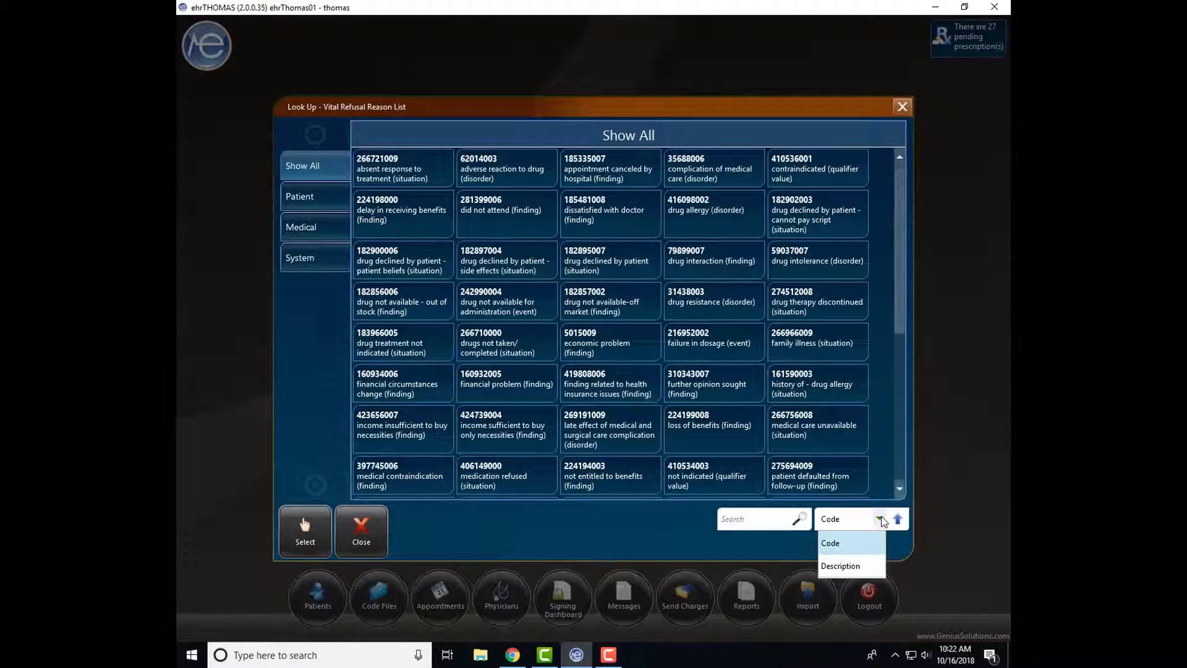
{"action": "left_click", "coordinate": [883, 522]}
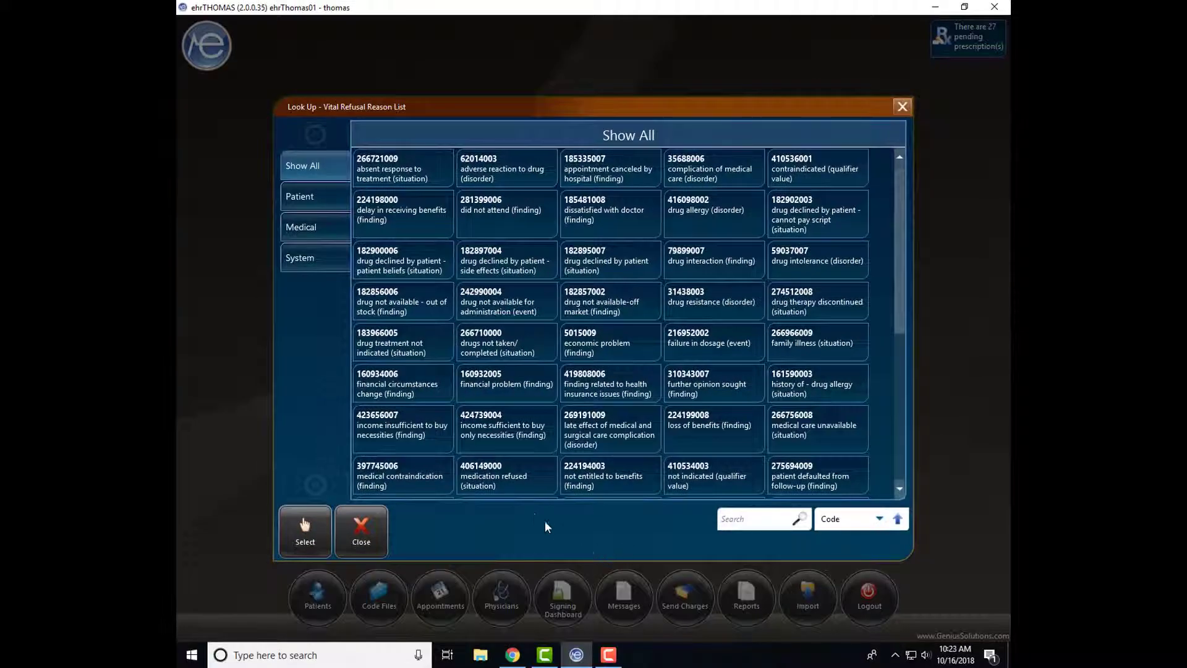
{"action": "left_click", "coordinate": [521, 385]}
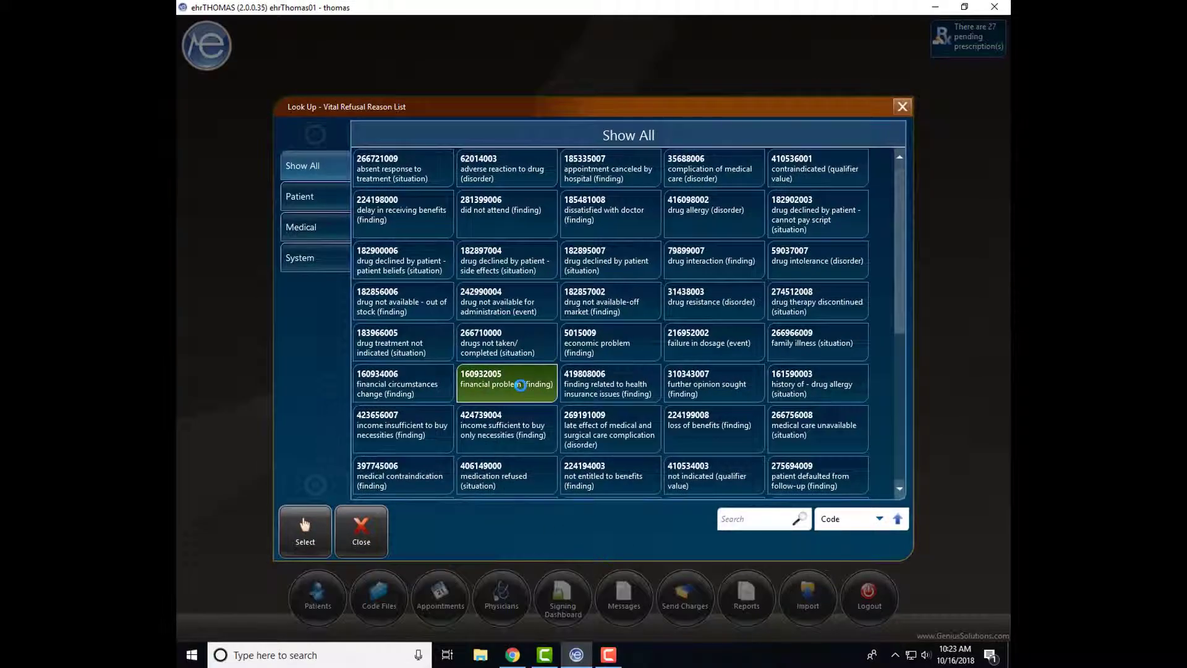
{"action": "left_click", "coordinate": [520, 385]}
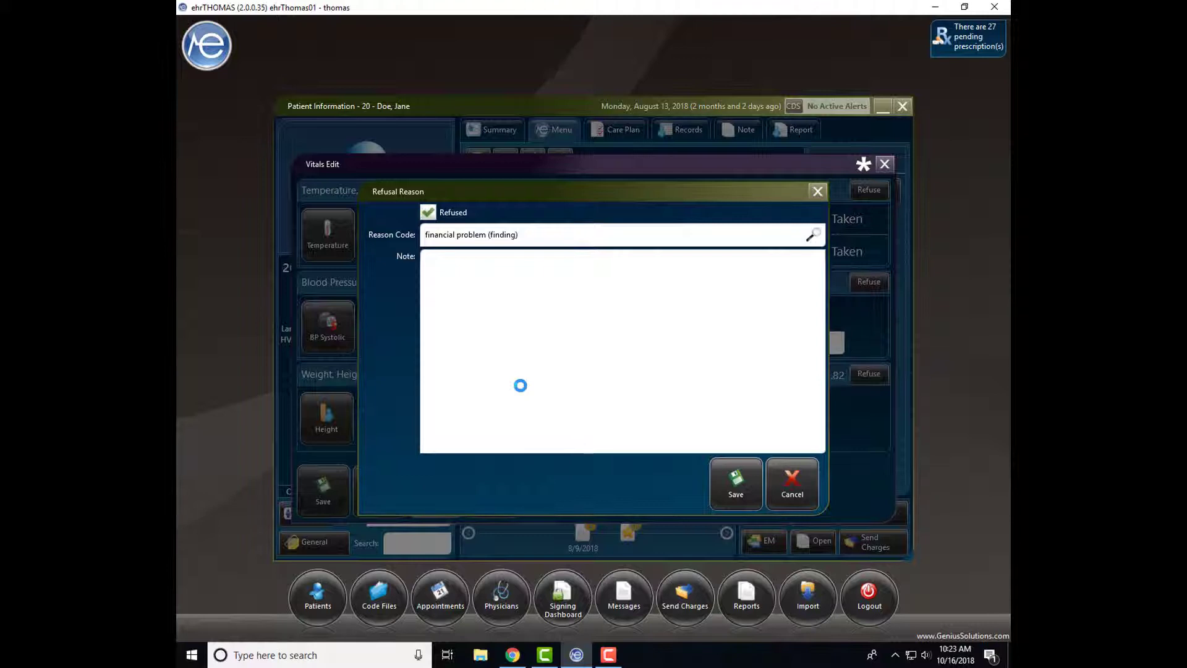
{"action": "left_click", "coordinate": [736, 483]}
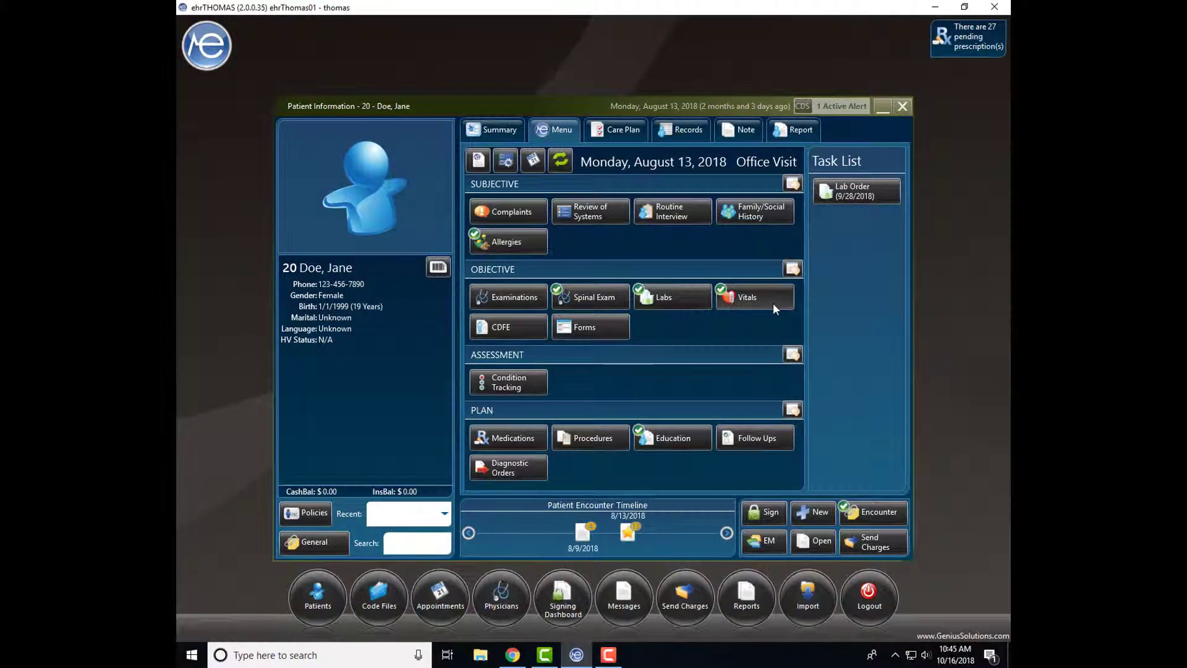
Open the patient's vitals history and plot temperature, pulse, blood pressure, height, weight and respiration on the graph.
{"action": "left_click", "coordinate": [773, 305]}
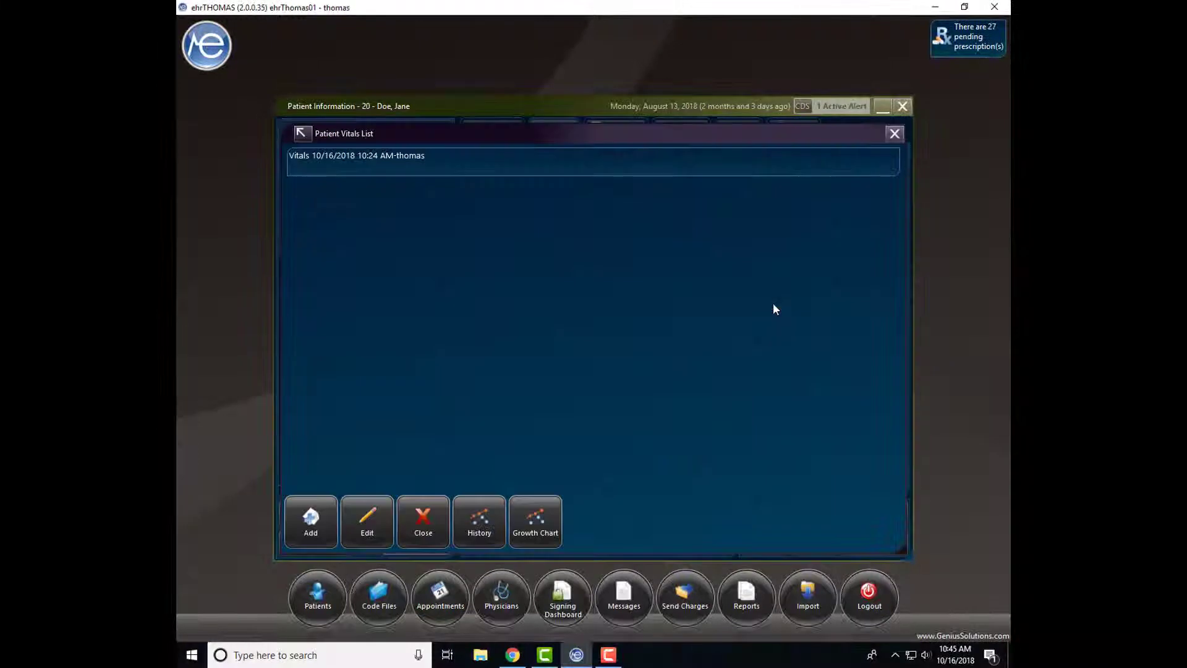
{"action": "left_click", "coordinate": [473, 544]}
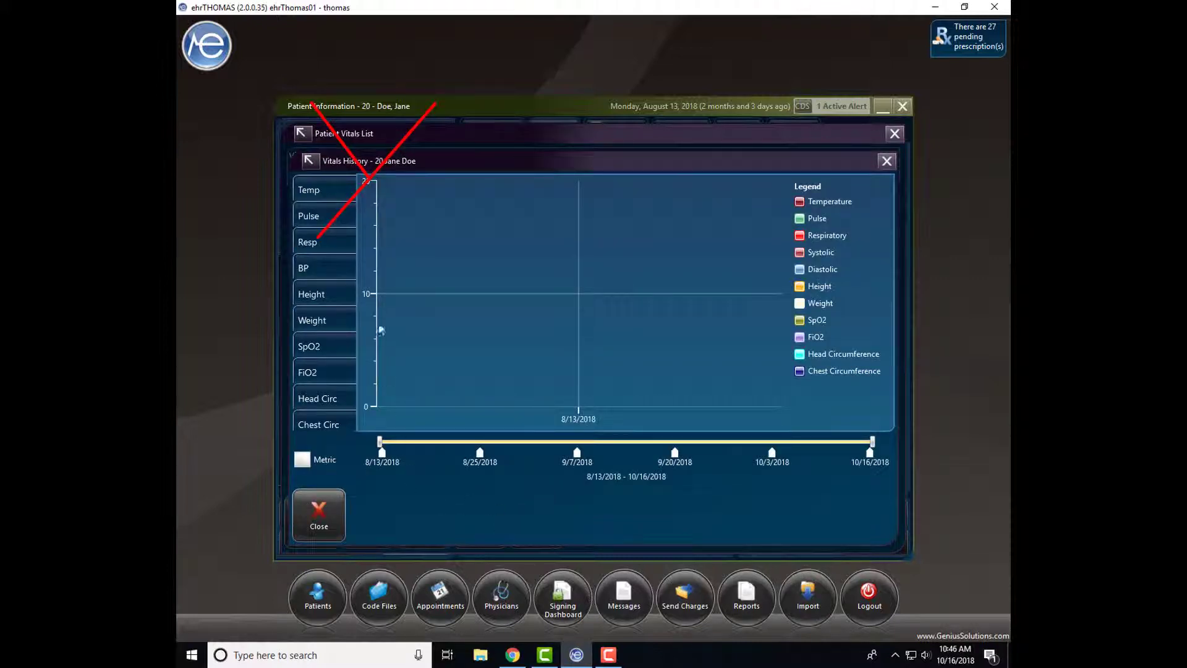
{"action": "left_click", "coordinate": [327, 191]}
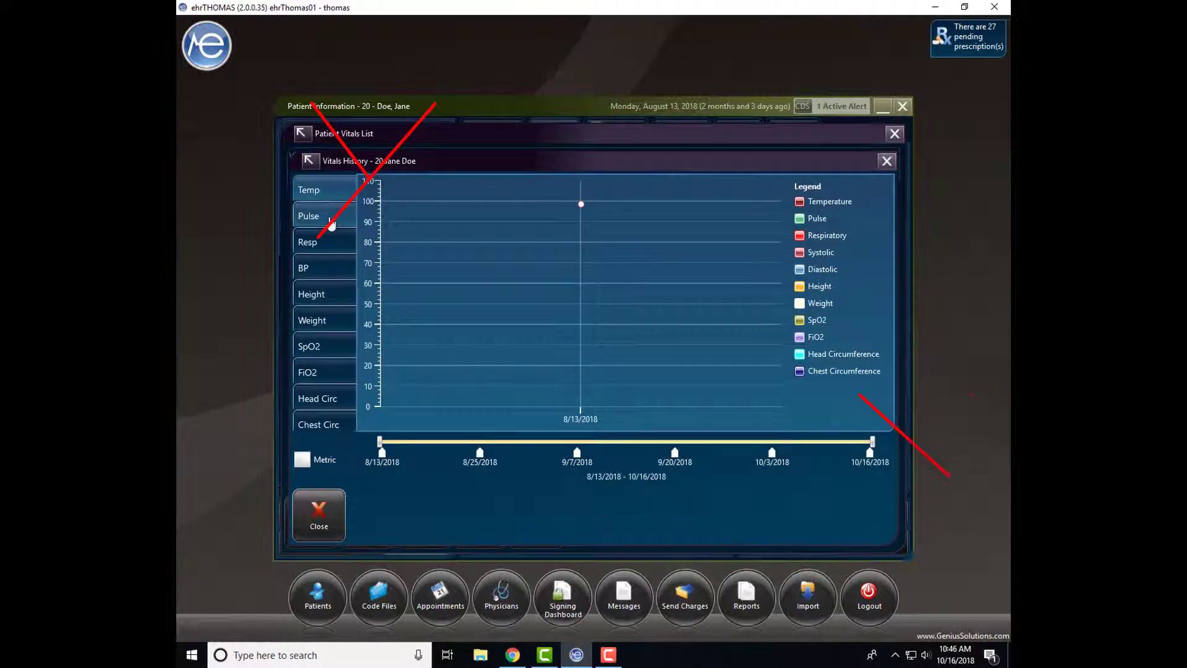
{"action": "left_click", "coordinate": [332, 224]}
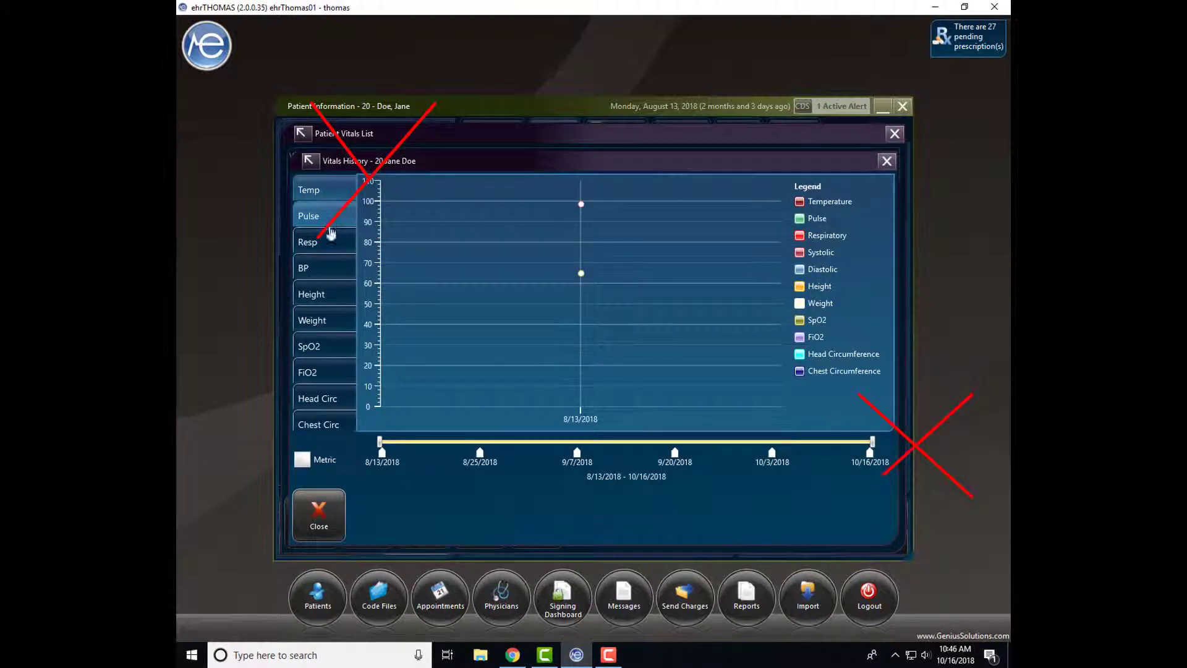
{"action": "left_click", "coordinate": [332, 262]}
{"action": "left_click", "coordinate": [327, 294]}
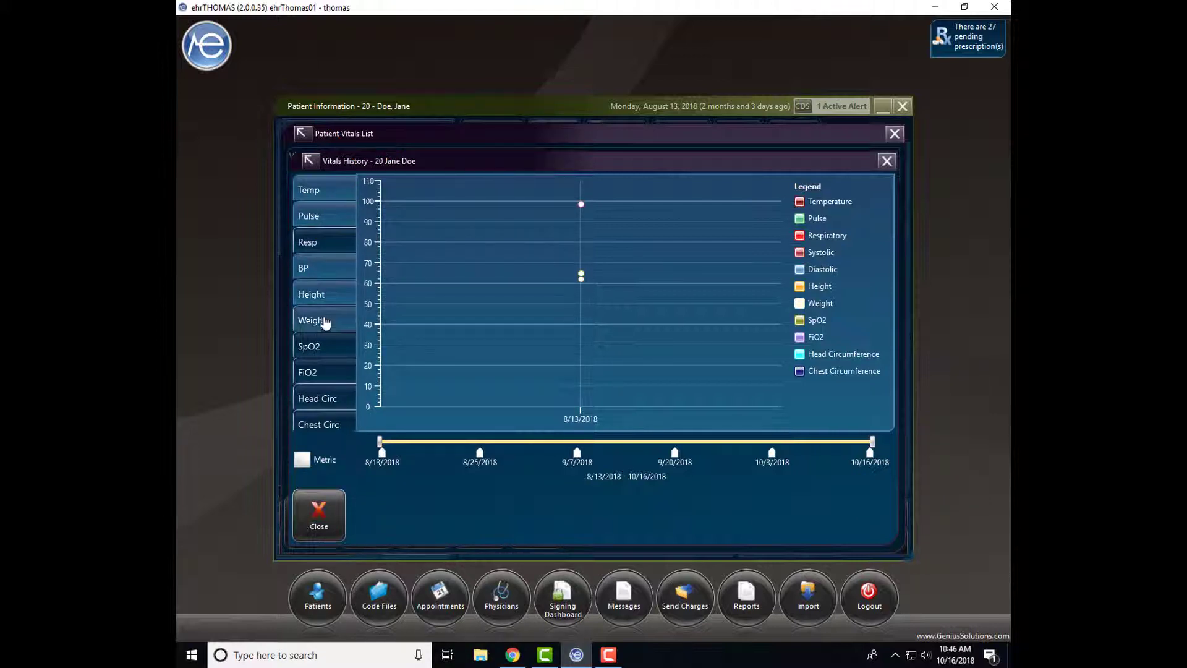
{"action": "left_click", "coordinate": [326, 320]}
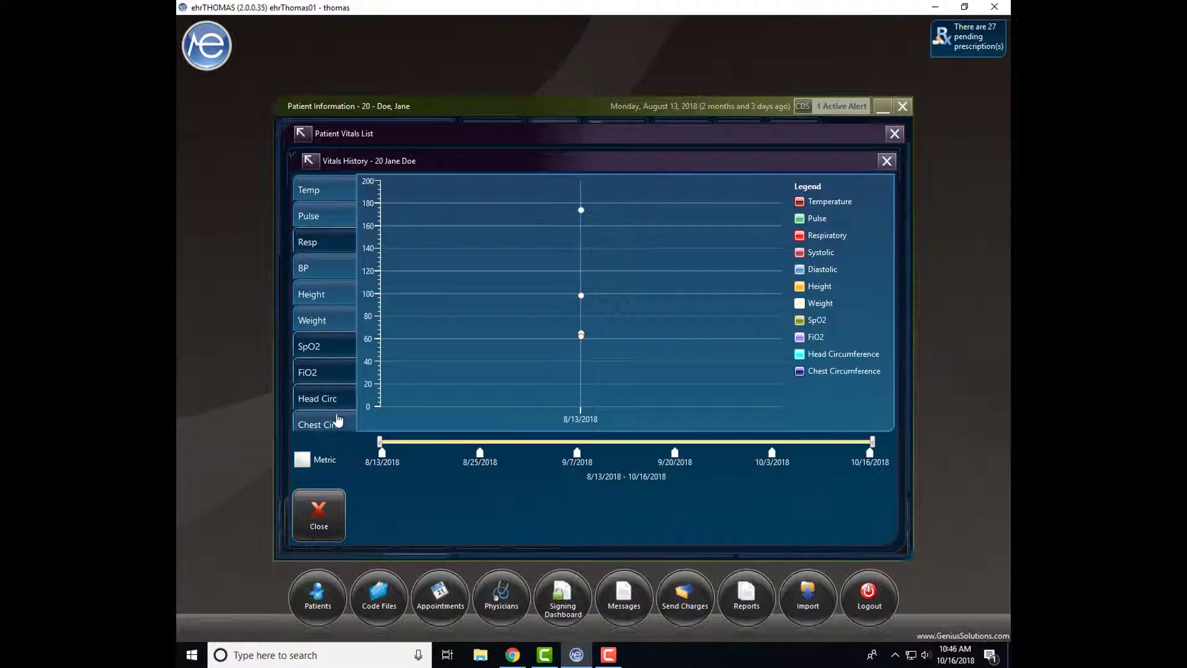
{"action": "left_click", "coordinate": [344, 238]}
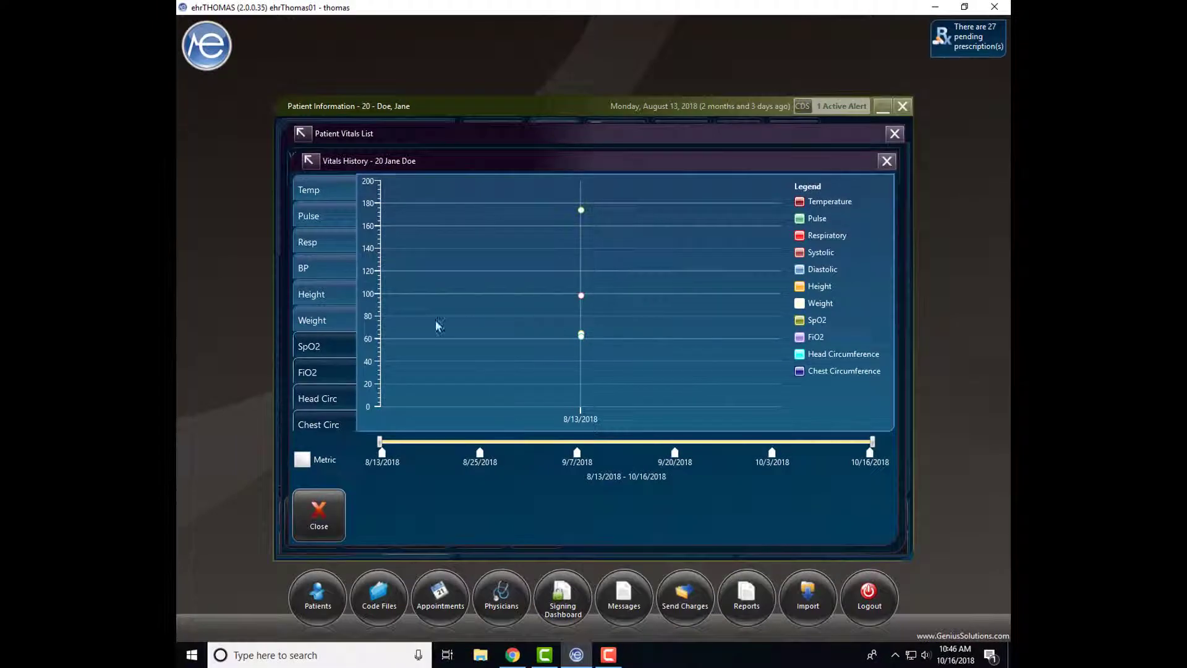
Hide the weight series on the vitals history graph and show it again.
{"action": "left_click", "coordinate": [341, 325]}
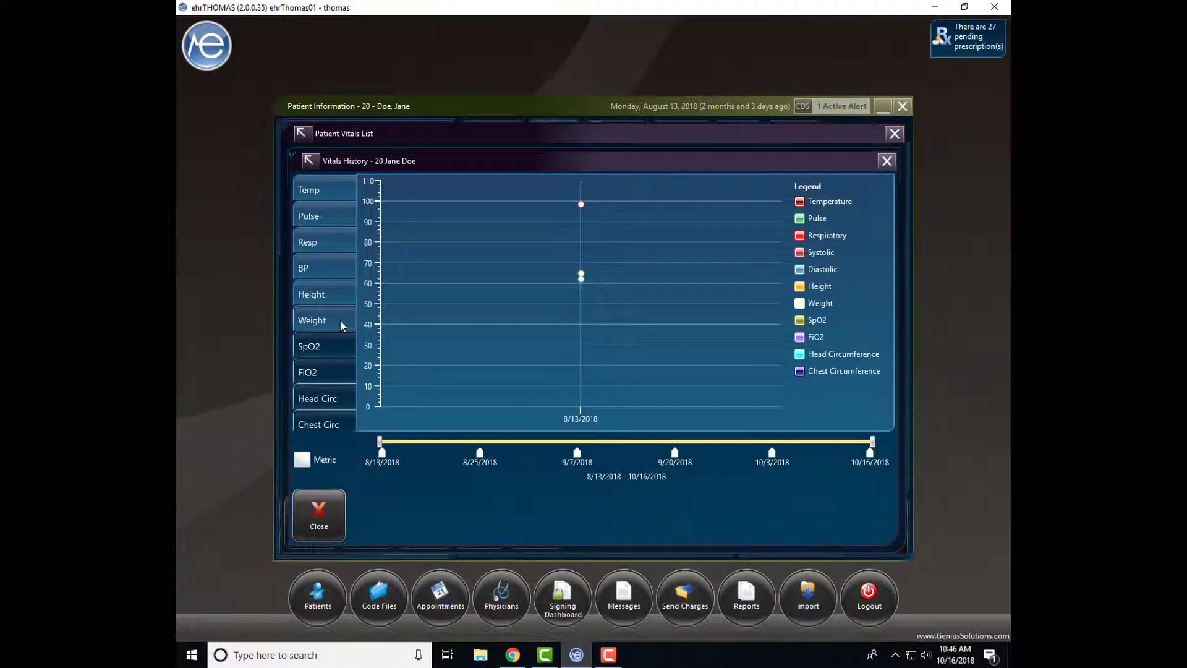
{"action": "left_click", "coordinate": [328, 322]}
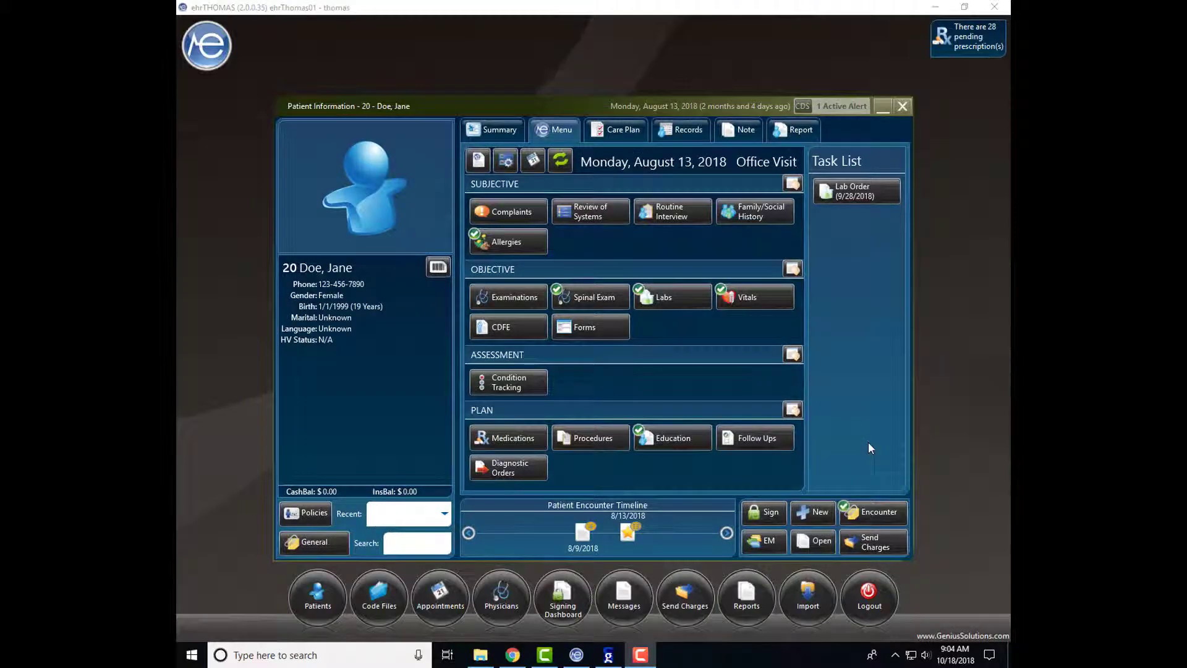
Add a new vitals entry for the office visit with a temperature of 99.5 °F and a heart rate of 70.
{"action": "left_click", "coordinate": [768, 303]}
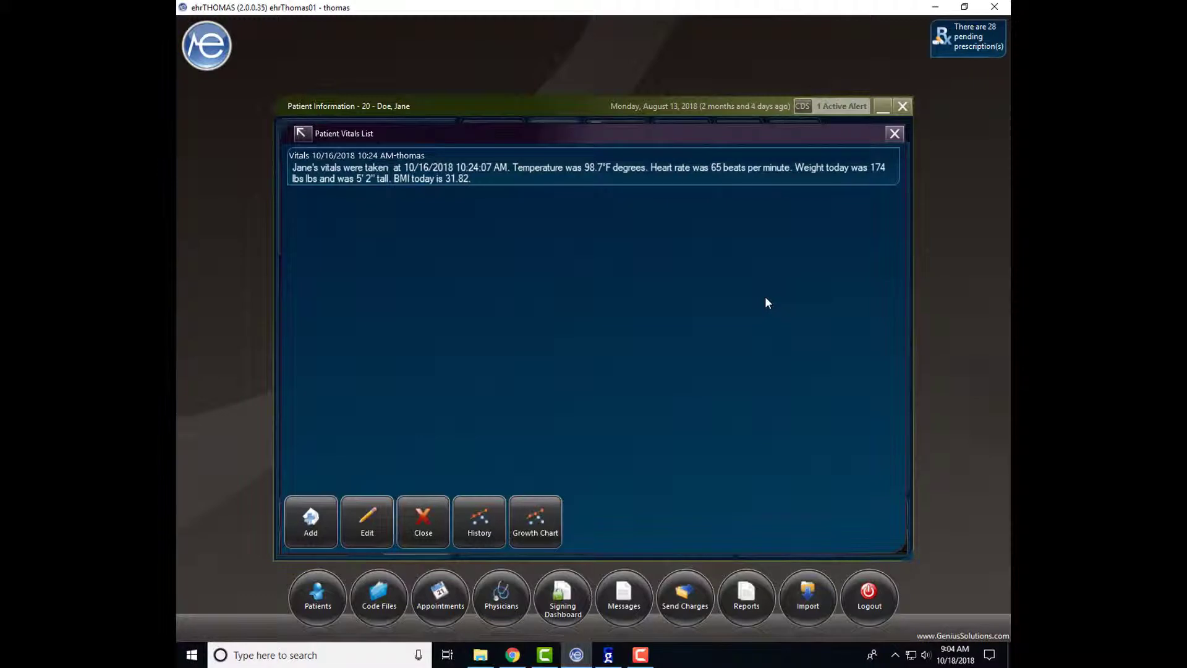
{"action": "left_click", "coordinate": [312, 522]}
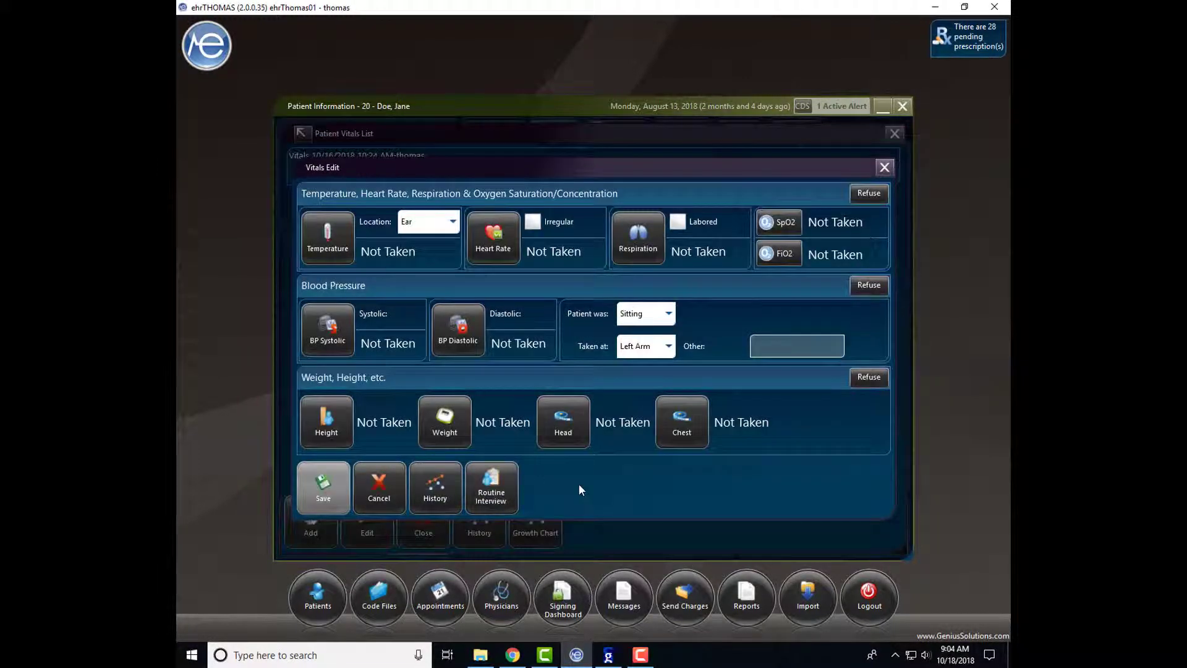
{"action": "left_click", "coordinate": [326, 238]}
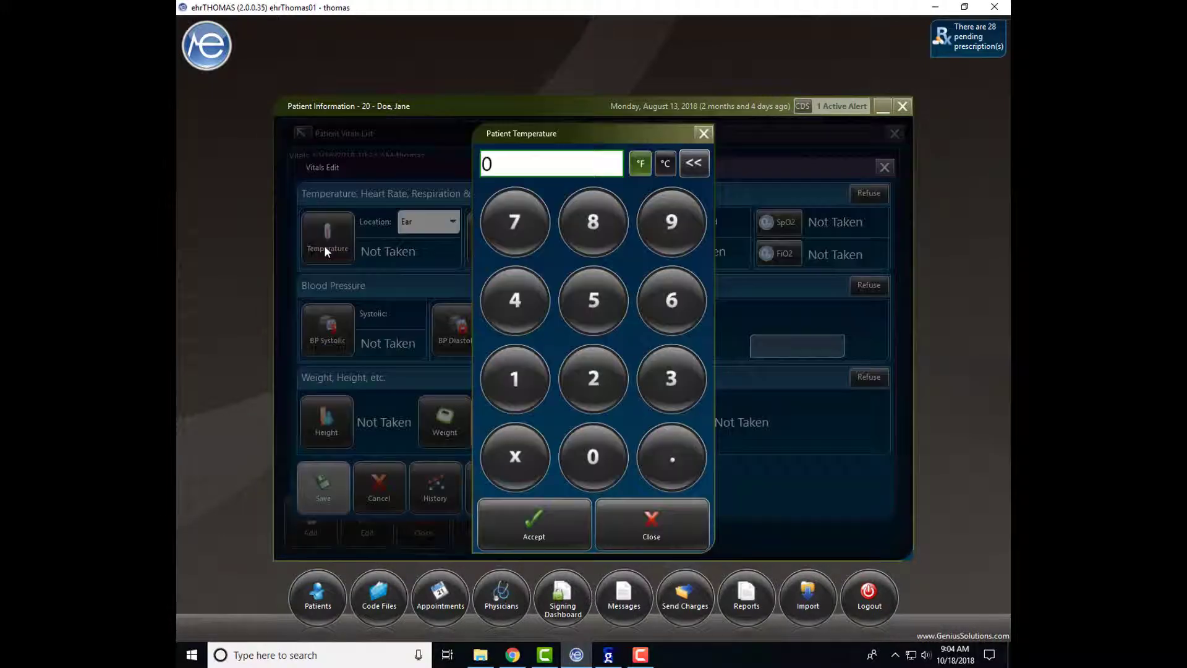
{"action": "type", "text": "99.5"}
{"action": "key", "text": "Return"}
{"action": "left_click", "coordinate": [512, 242]}
{"action": "type", "text": "70"}
{"action": "key", "text": "Return"}
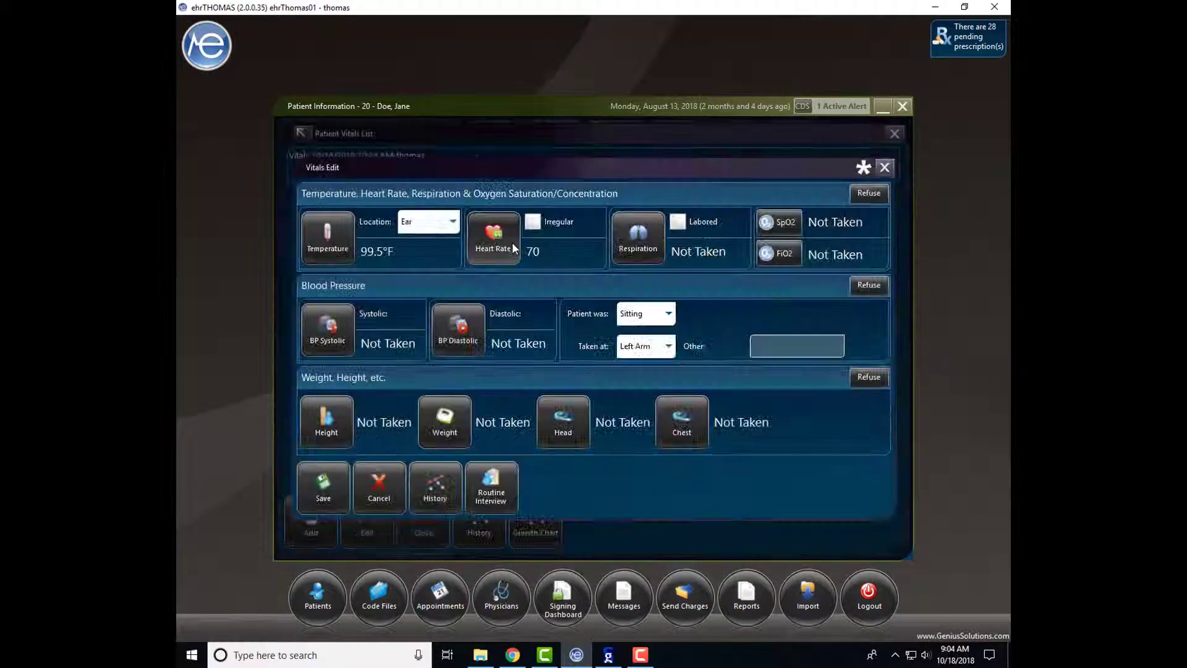
Record a height of 5' 2" and a weight of 154 lb, and save the new vitals entry.
{"action": "left_click", "coordinate": [334, 437]}
{"action": "type", "text": "5"}
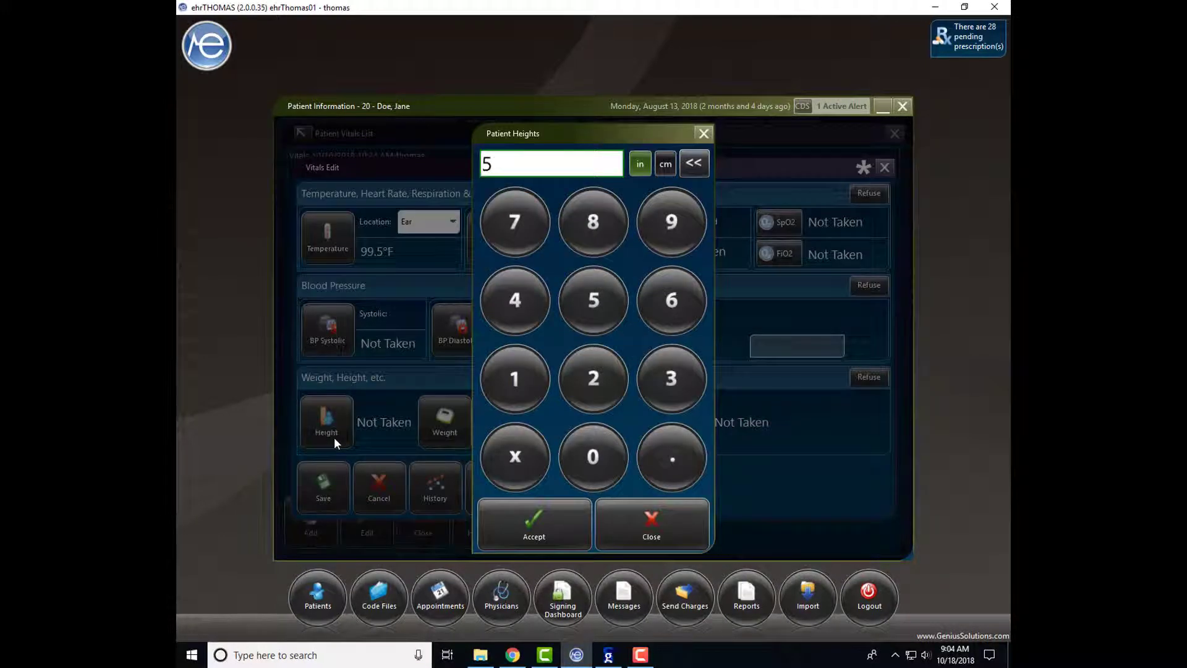
{"action": "type", "text": "' 2"}
{"action": "key", "text": "Return"}
{"action": "left_click", "coordinate": [444, 413]}
{"action": "type", "text": "154"}
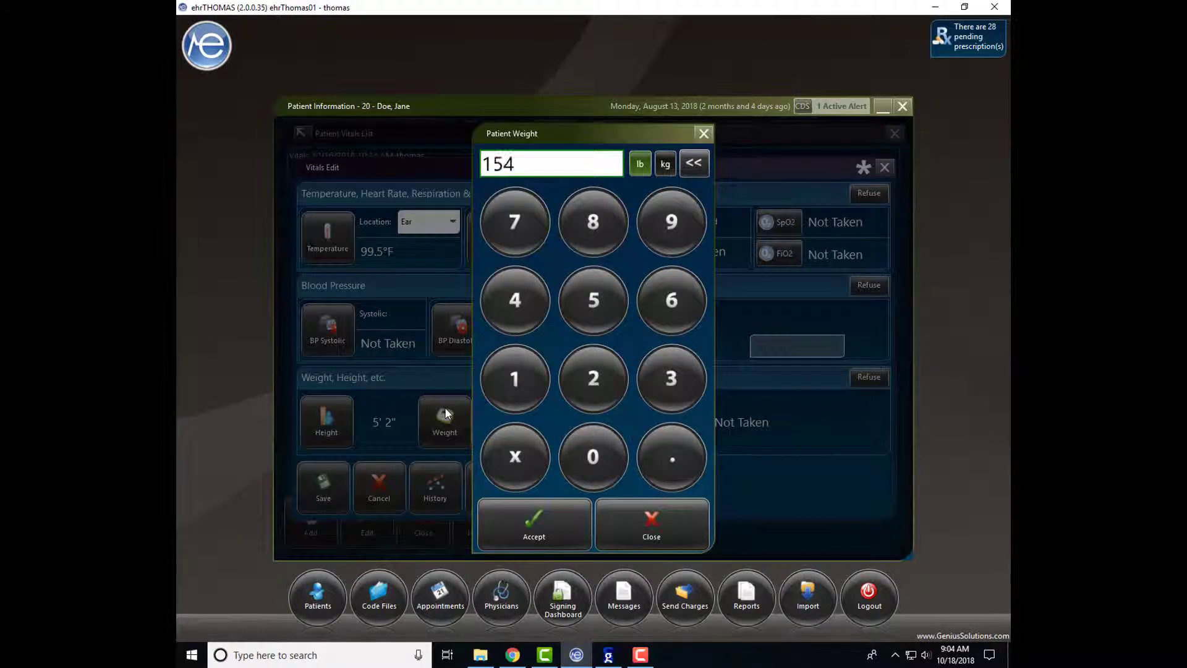
{"action": "key", "text": "Return"}
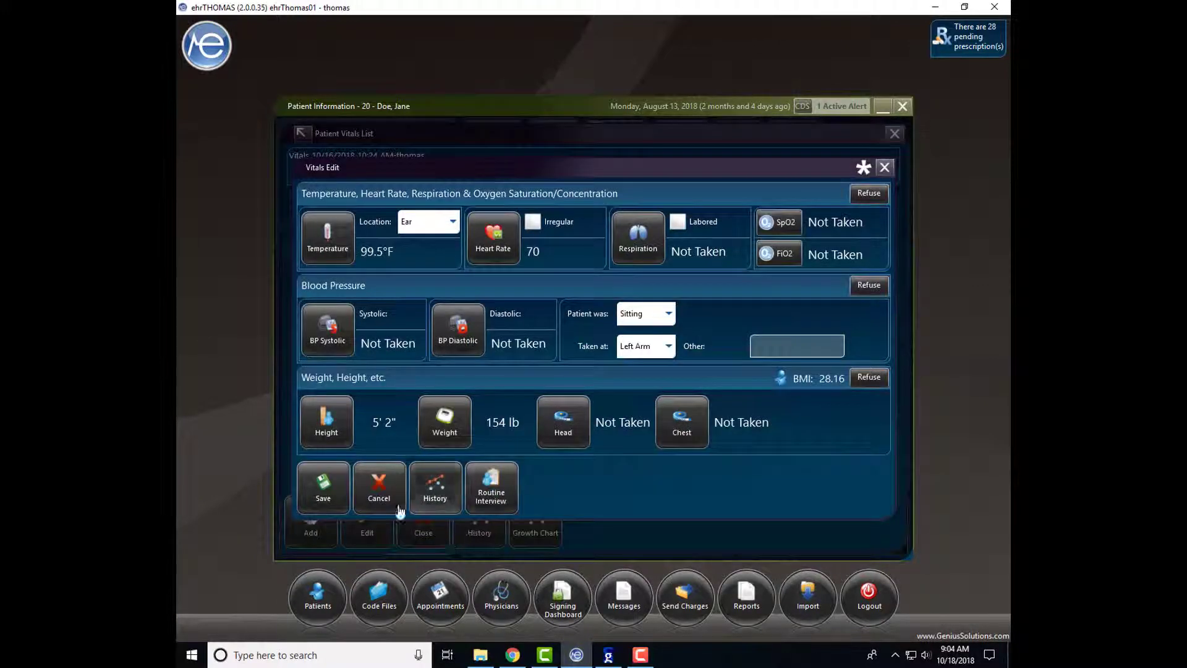
{"action": "left_click", "coordinate": [324, 489]}
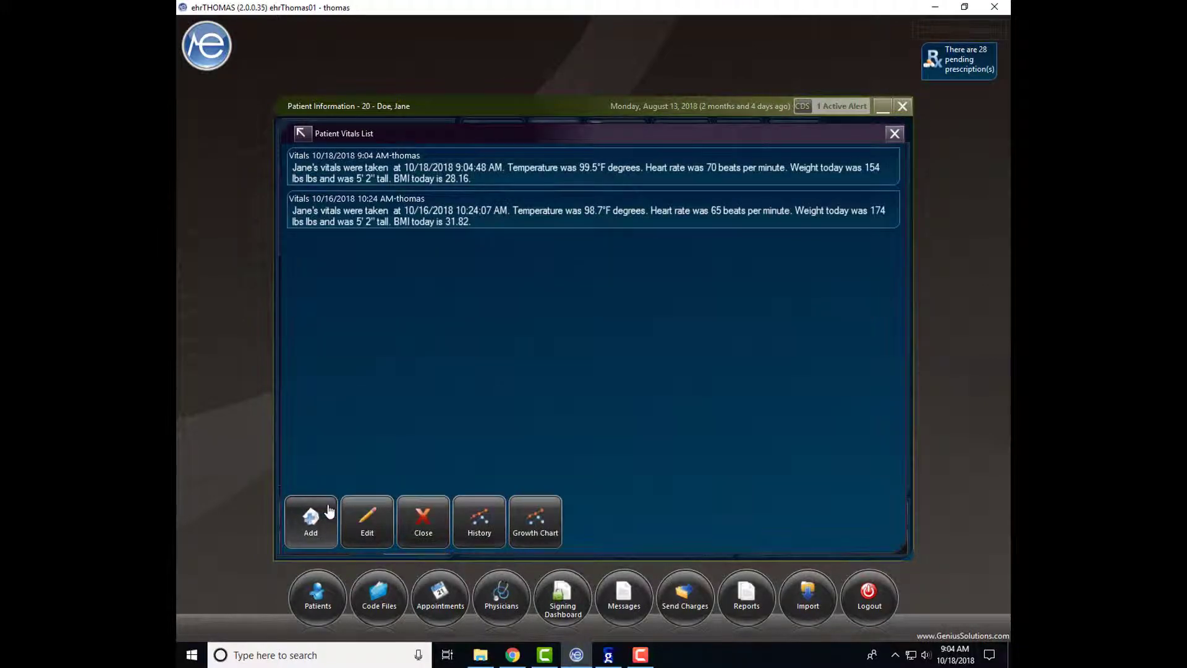
Open the most recent entry in the patient's vitals list for editing.
{"action": "left_click", "coordinate": [382, 175]}
{"action": "left_click", "coordinate": [367, 535]}
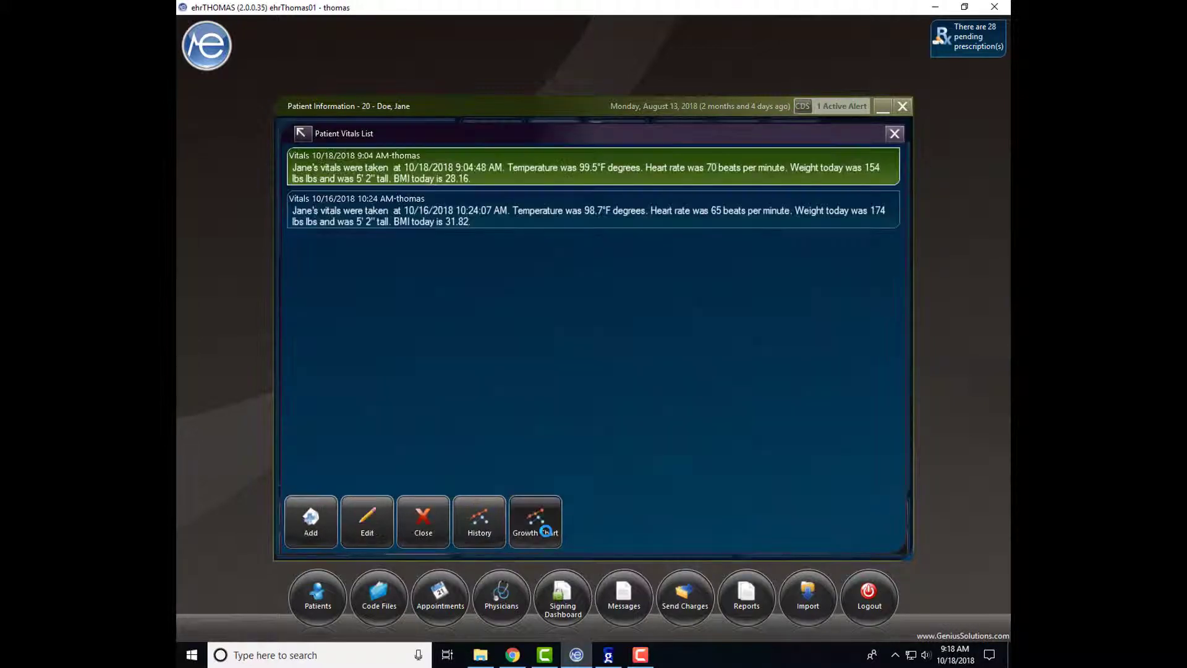
View the patient's BMI For Age growth chart, check the available chart categories and plotted patient data, and close the chart.
{"action": "left_click", "coordinate": [544, 529]}
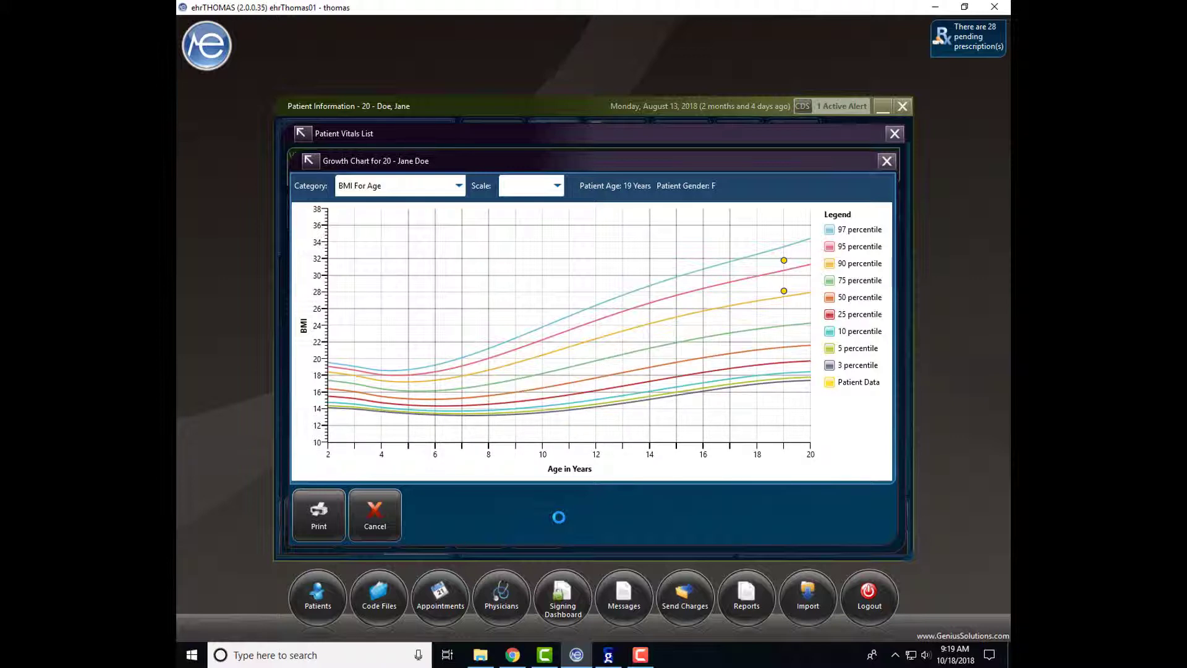
{"action": "left_click", "coordinate": [459, 189]}
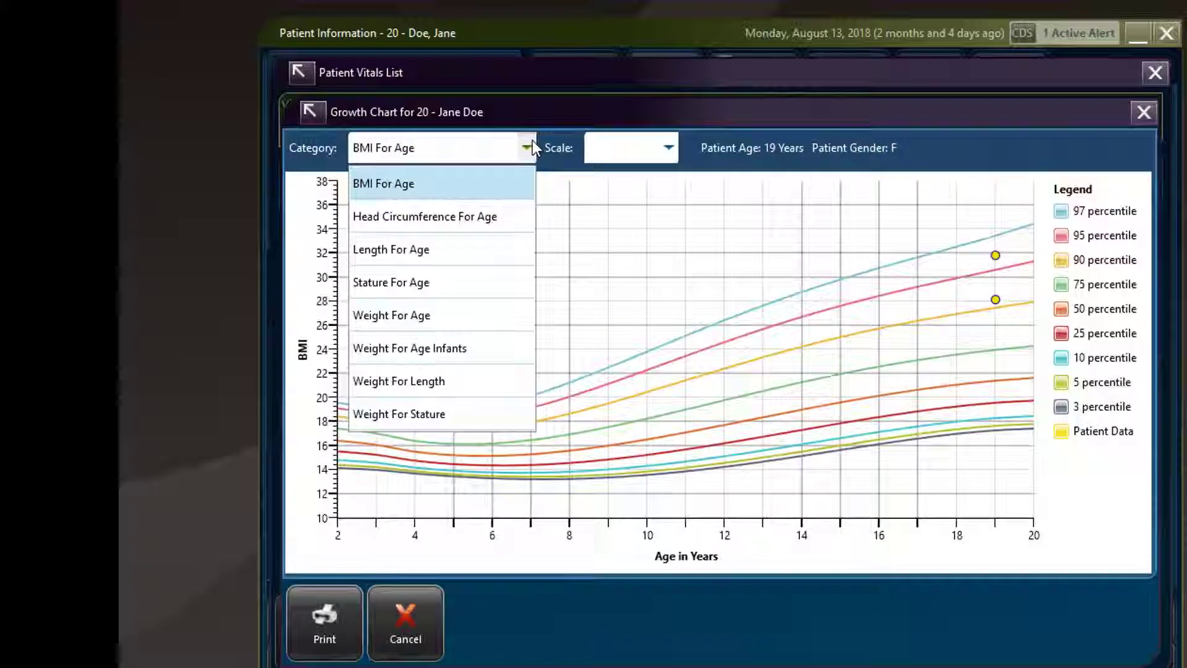
{"action": "left_click", "coordinate": [835, 5]}
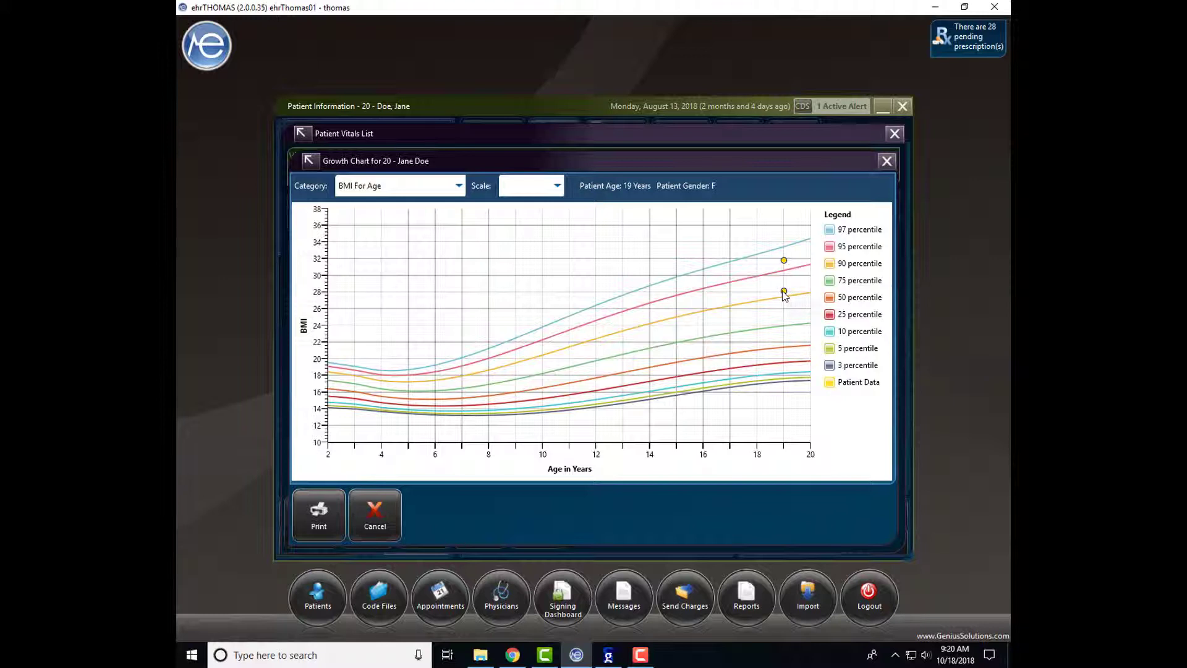
{"action": "mouse_move", "coordinate": [784, 291]}
{"action": "left_click", "coordinate": [881, 166]}
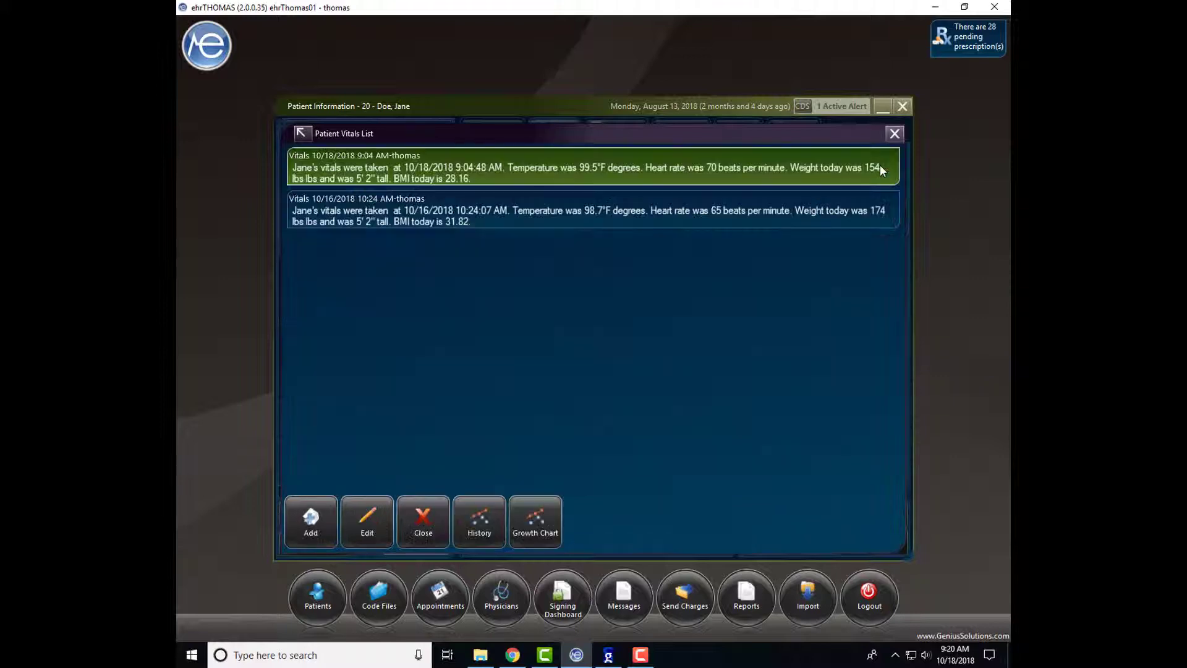